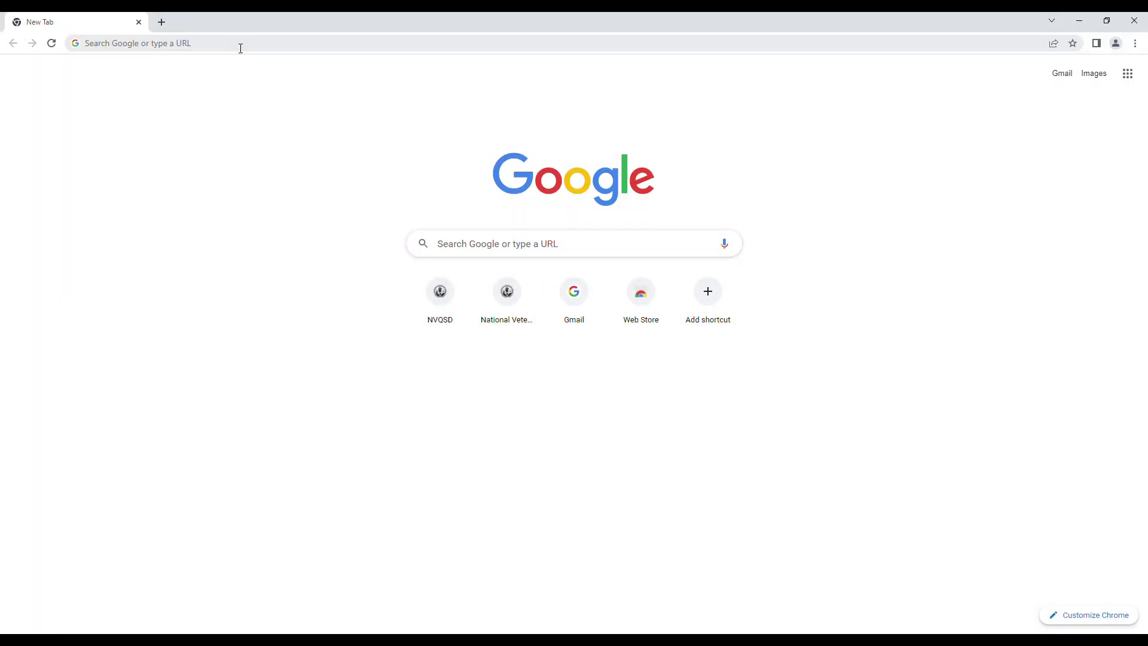
Load the NVQSD site at nvqsd.bai.gov.ph/nvqs in Chrome.
{"action": "left_click", "coordinate": [241, 44]}
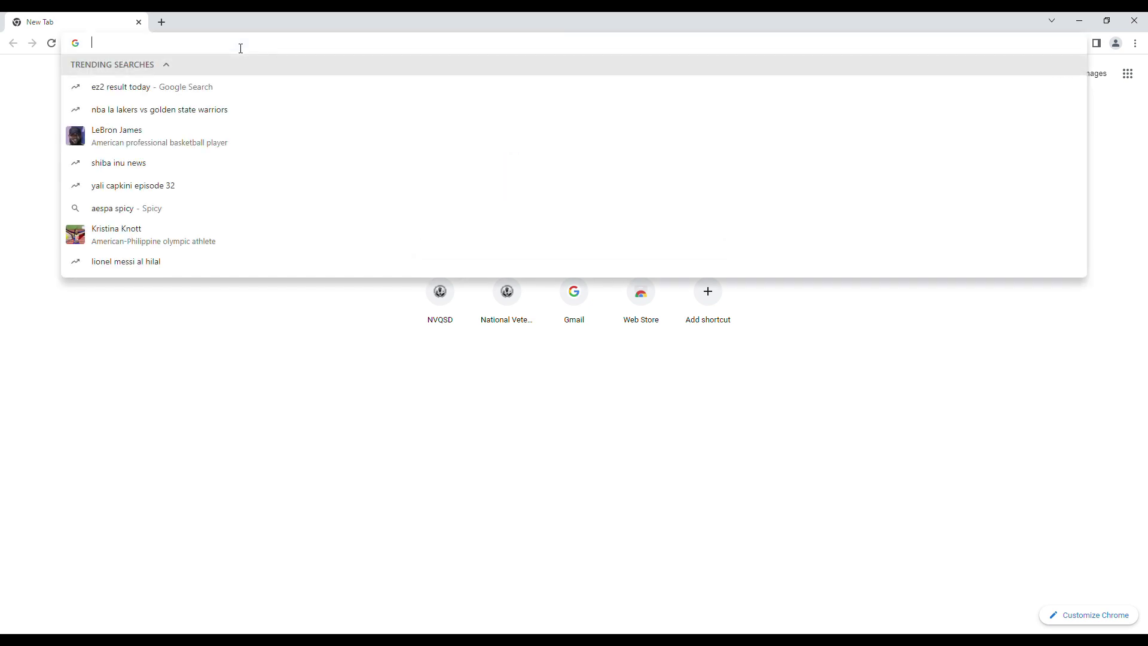
{"action": "type", "text": "nvqsd.bai.go"}
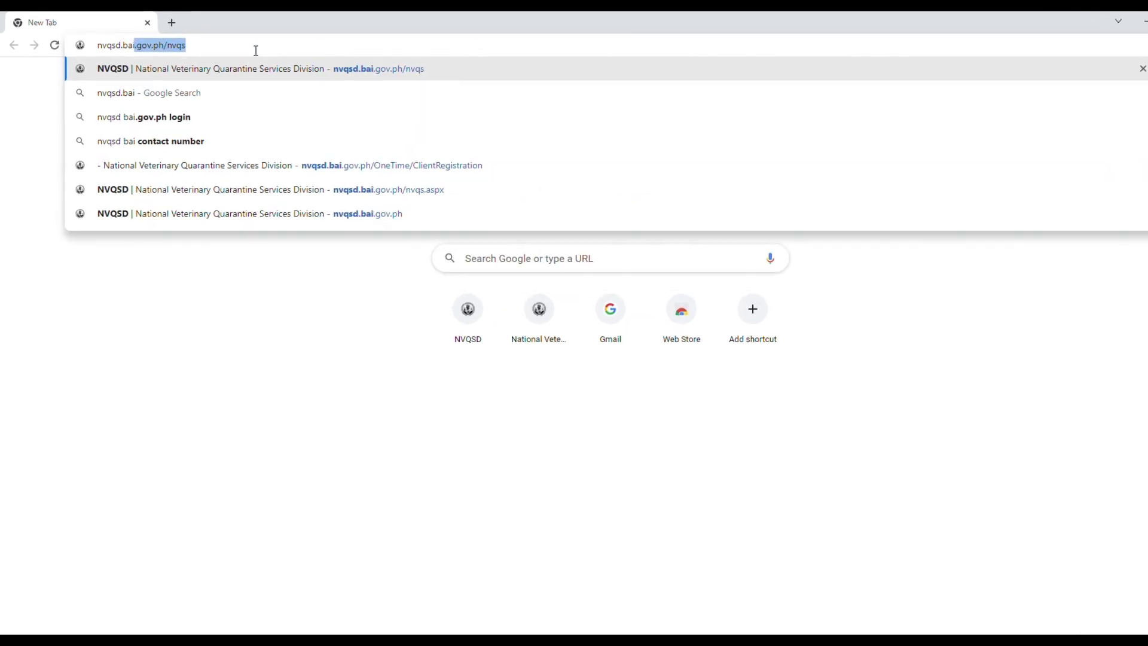
{"action": "type", "text": "v.ph"}
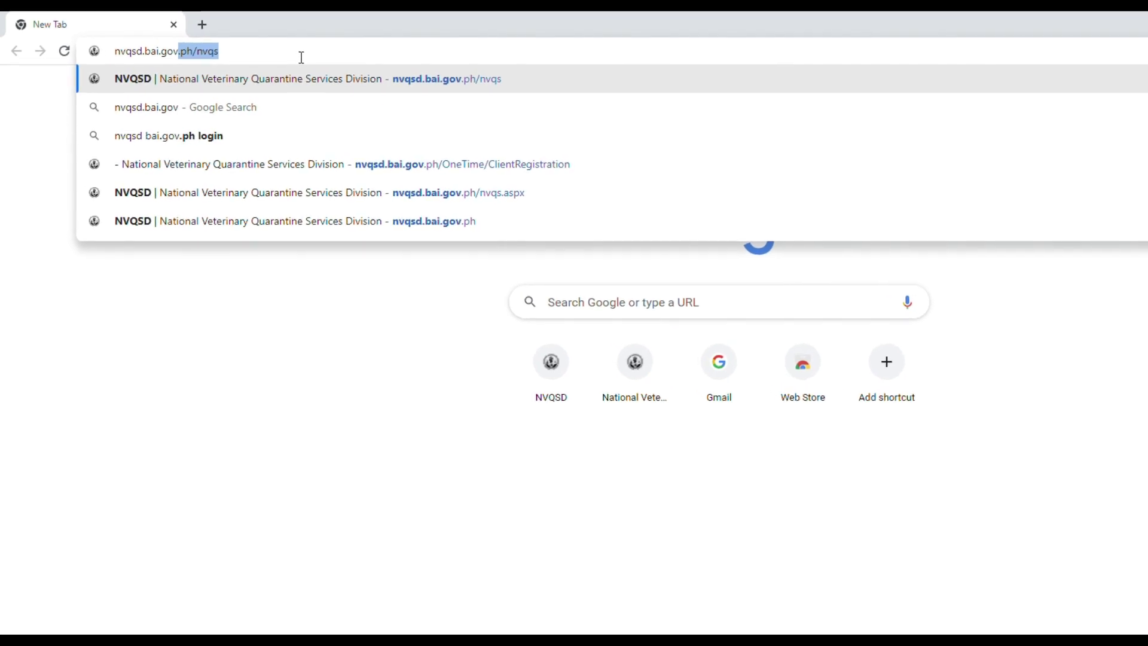
{"action": "type", "text": "/nvqs"}
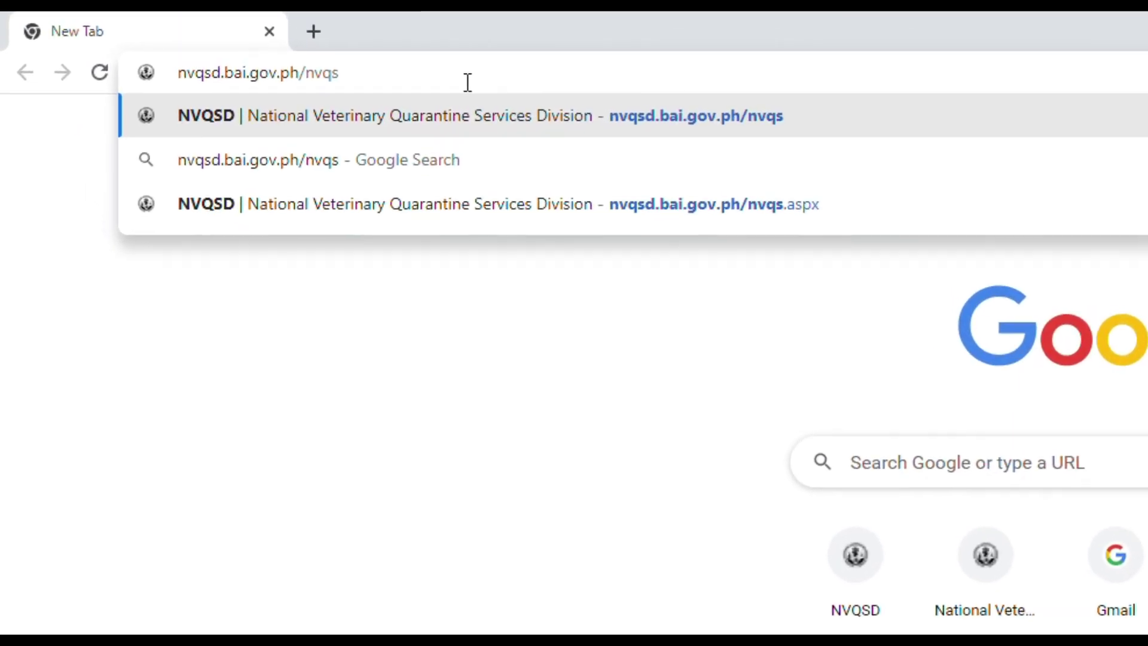
{"action": "key", "text": "Return"}
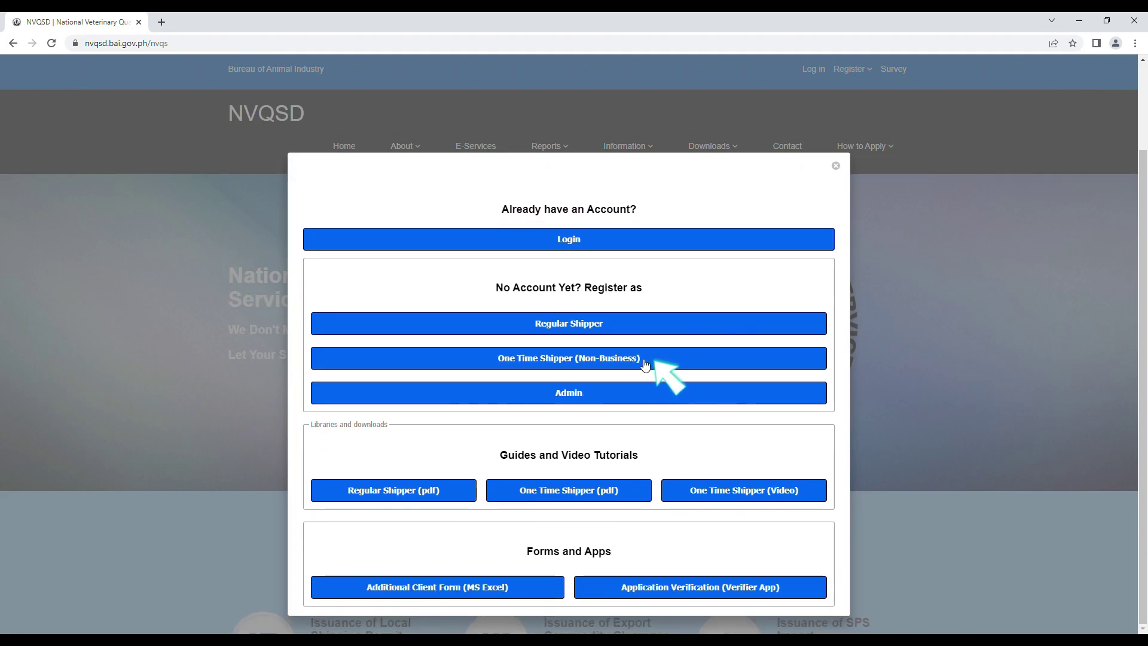
Choose One Time Shipper (Non-Business) and enter the applicant's names, occupation None and contact number.
{"action": "left_click", "coordinate": [644, 361]}
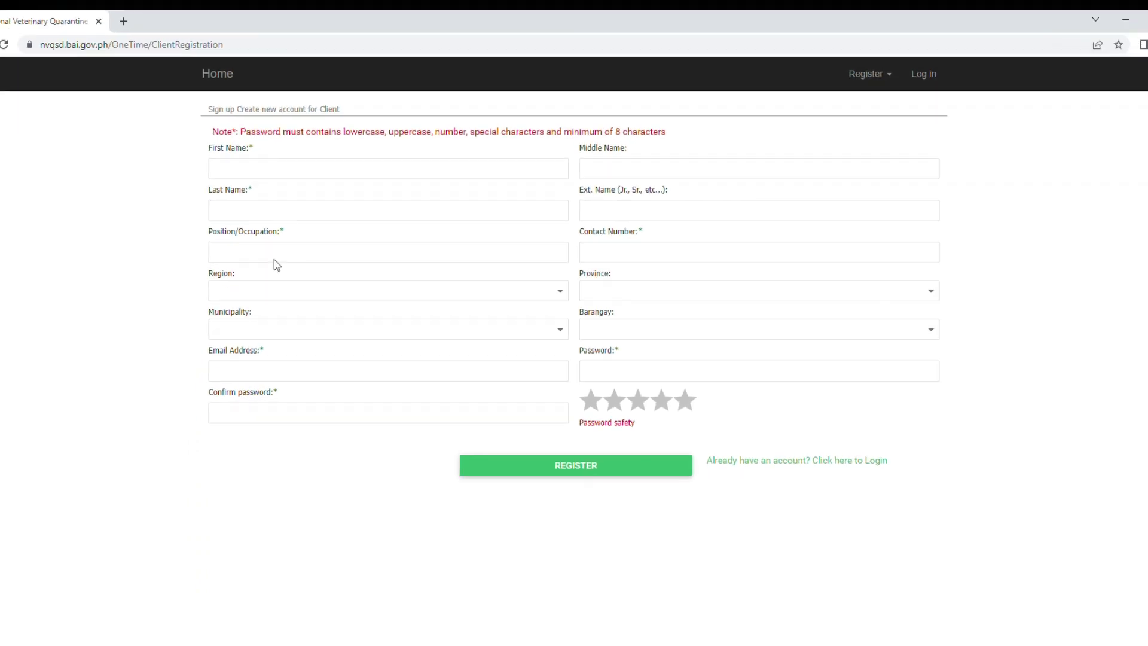
{"action": "left_click", "coordinate": [241, 169]}
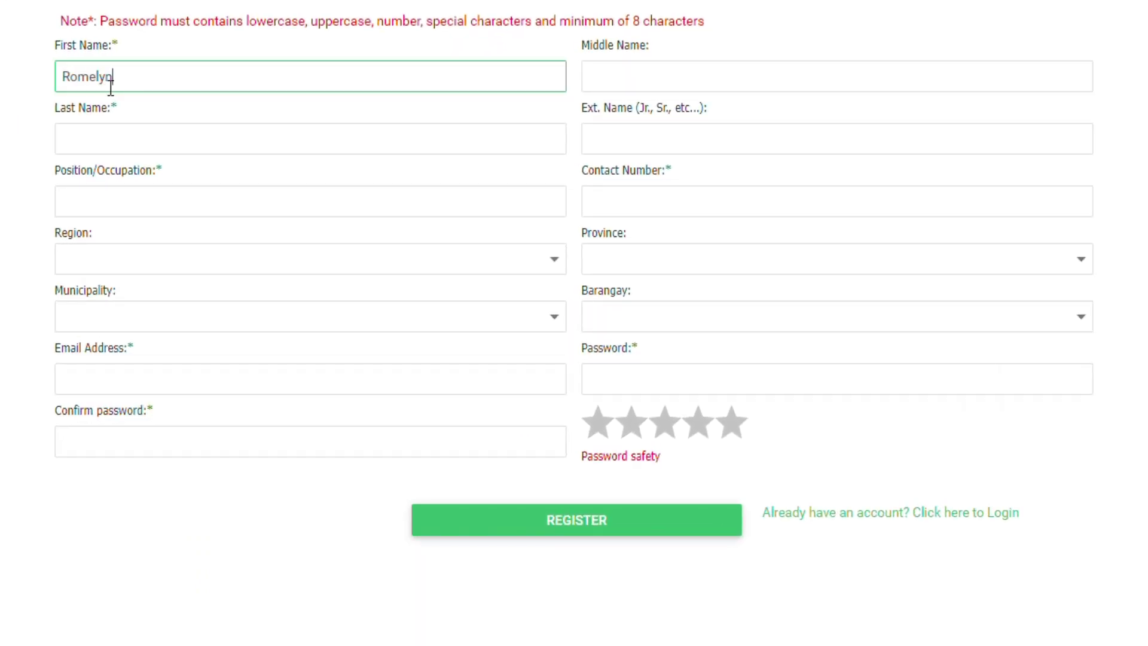
{"action": "left_click", "coordinate": [644, 79]}
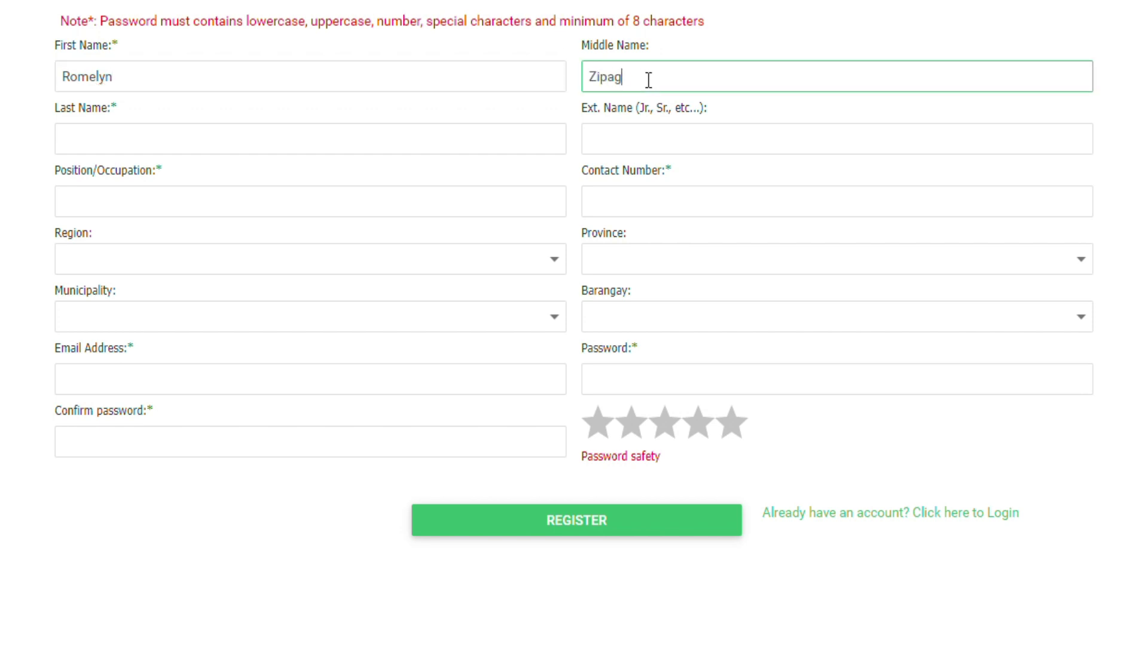
{"action": "left_click", "coordinate": [446, 128]}
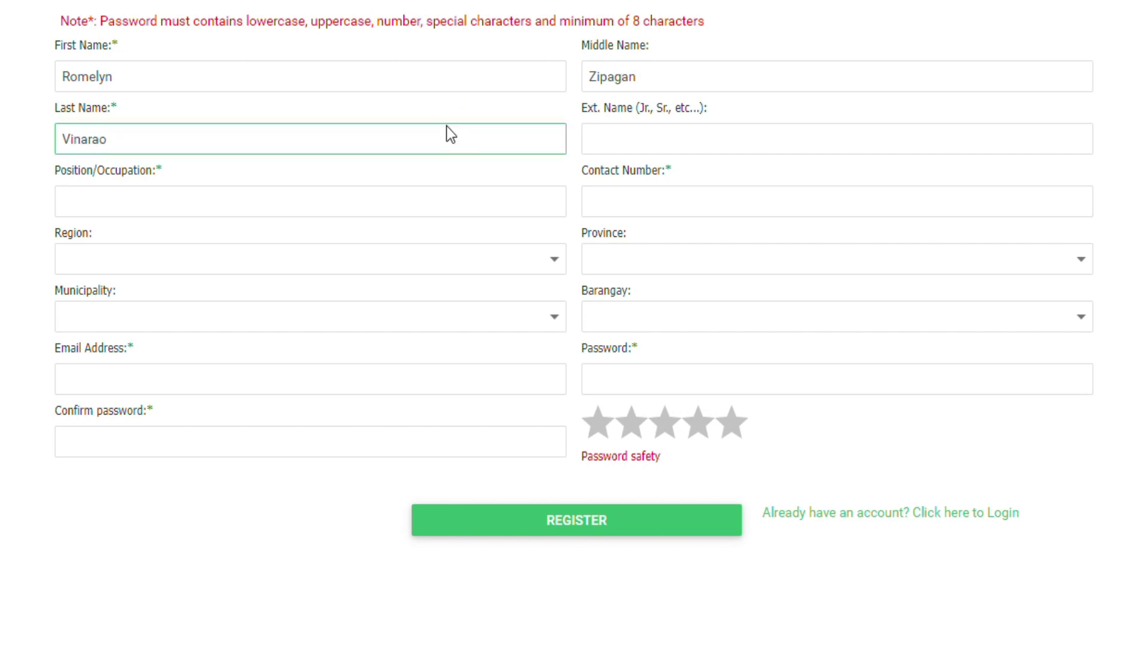
{"action": "left_click", "coordinate": [265, 210]}
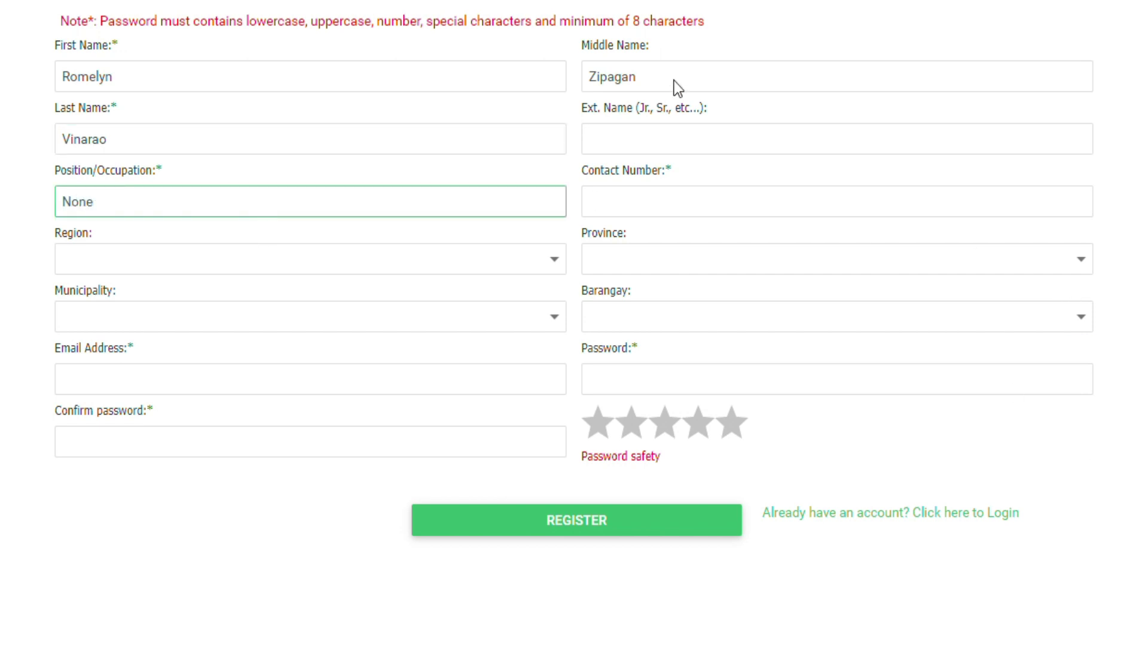
{"action": "left_click", "coordinate": [770, 212]}
{"action": "type", "text": "09"}
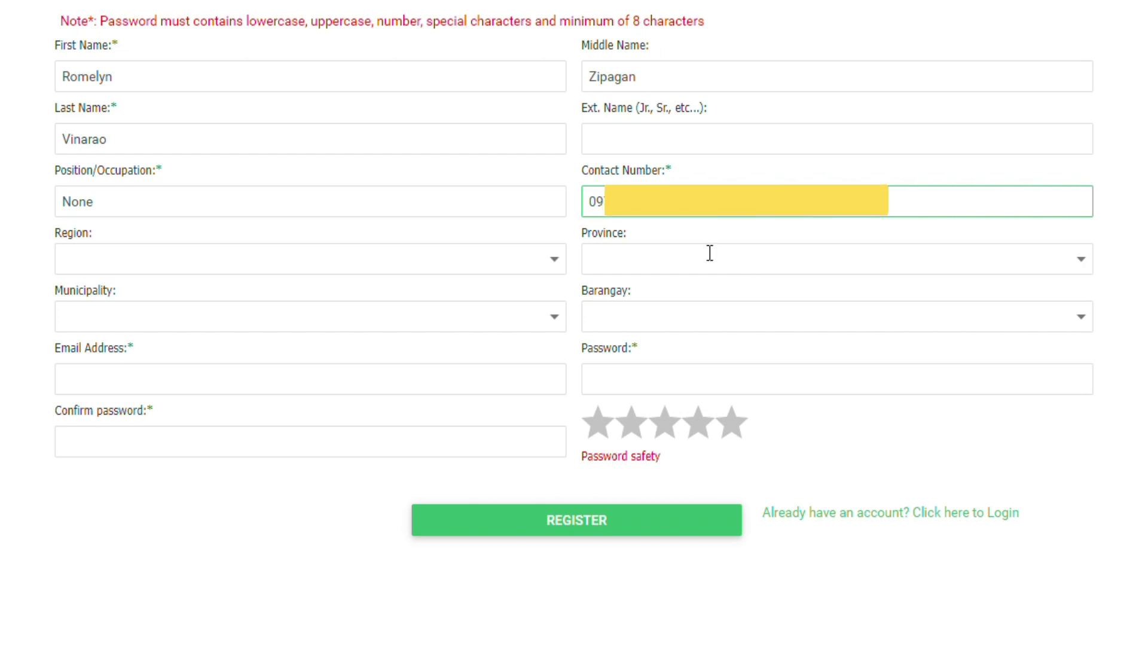
Set the address to Region II, Isabela, Cabagan, Casibarag Norte.
{"action": "left_click", "coordinate": [388, 267]}
{"action": "left_click", "coordinate": [154, 325]}
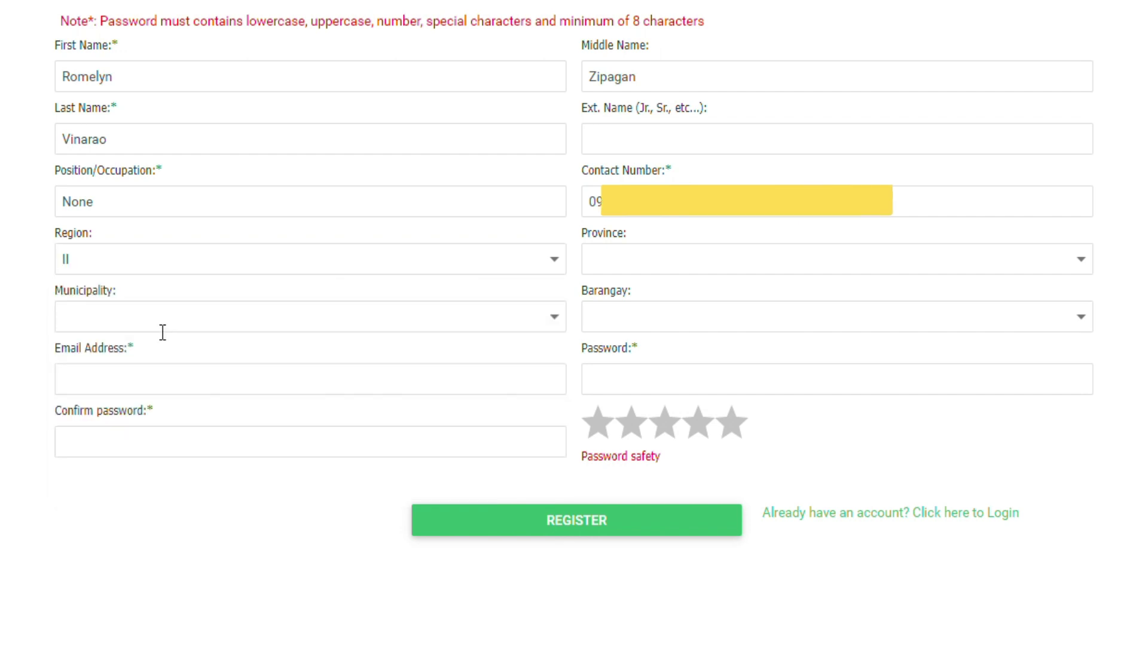
{"action": "left_click", "coordinate": [732, 262]}
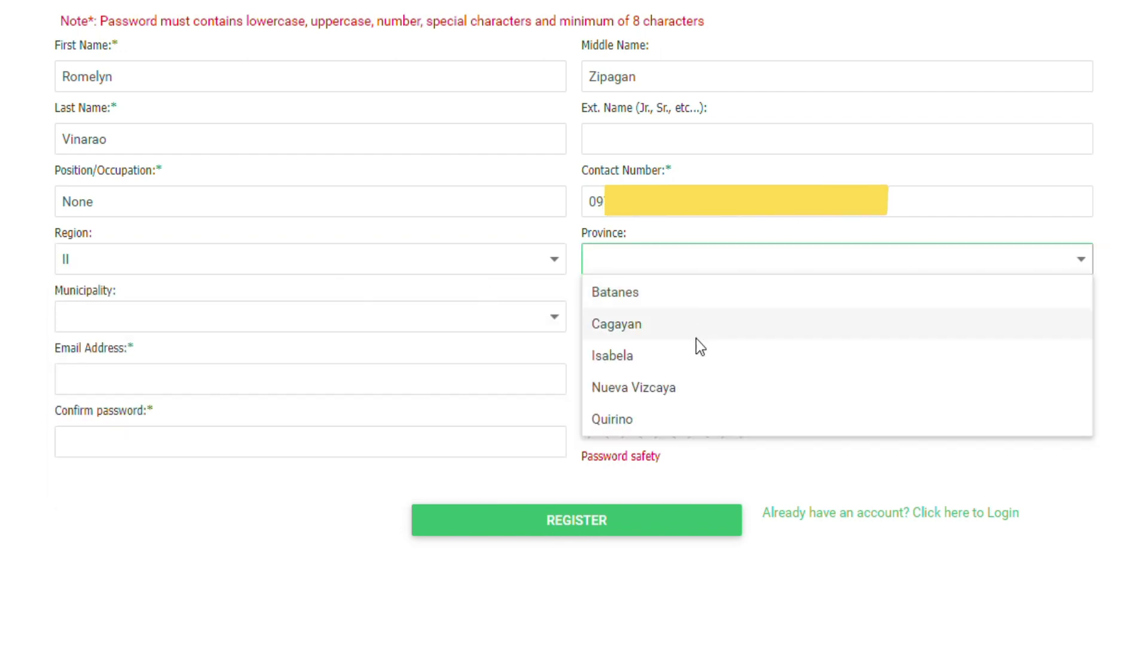
{"action": "left_click", "coordinate": [690, 355]}
{"action": "left_click", "coordinate": [239, 328]}
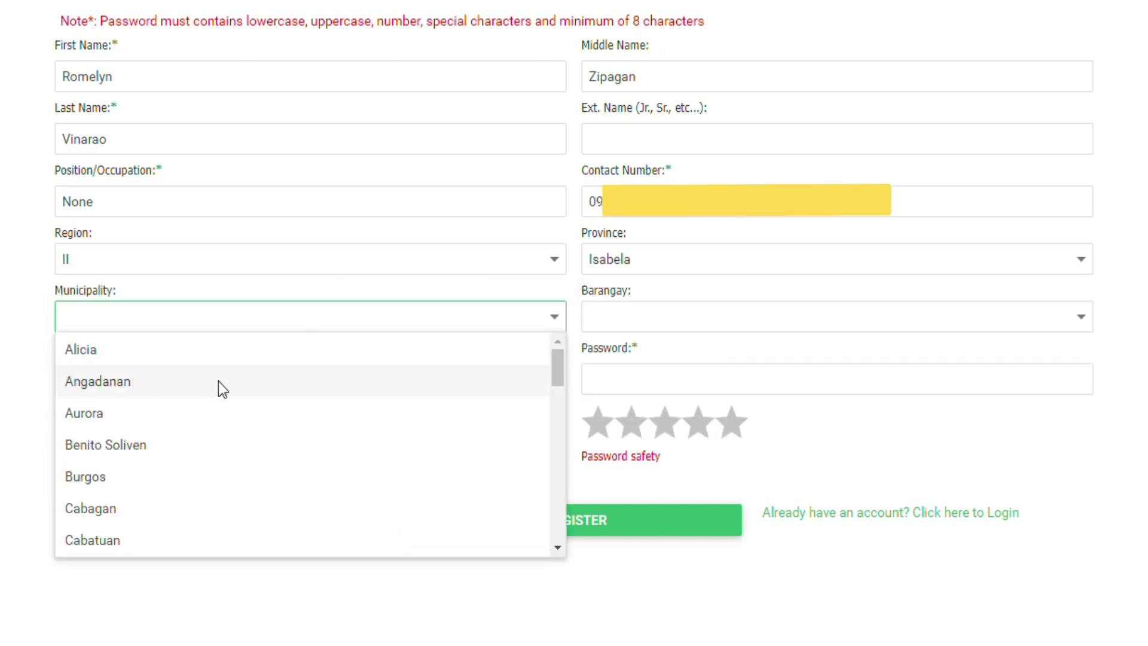
{"action": "left_click", "coordinate": [189, 519]}
{"action": "left_click", "coordinate": [669, 326]}
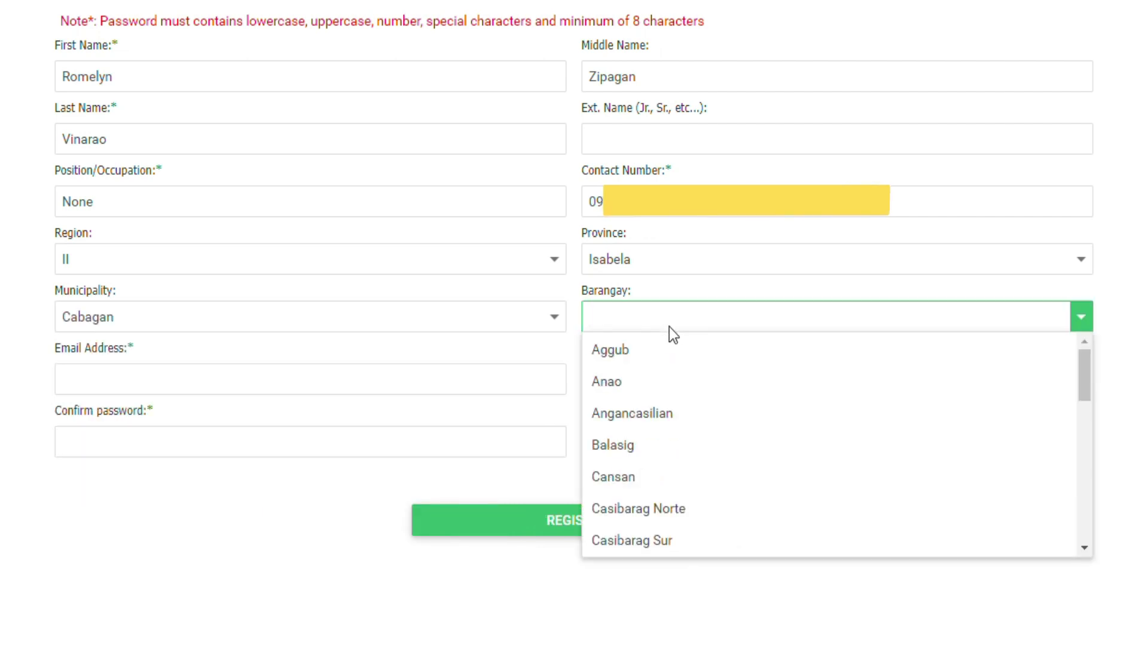
{"action": "left_click", "coordinate": [660, 501]}
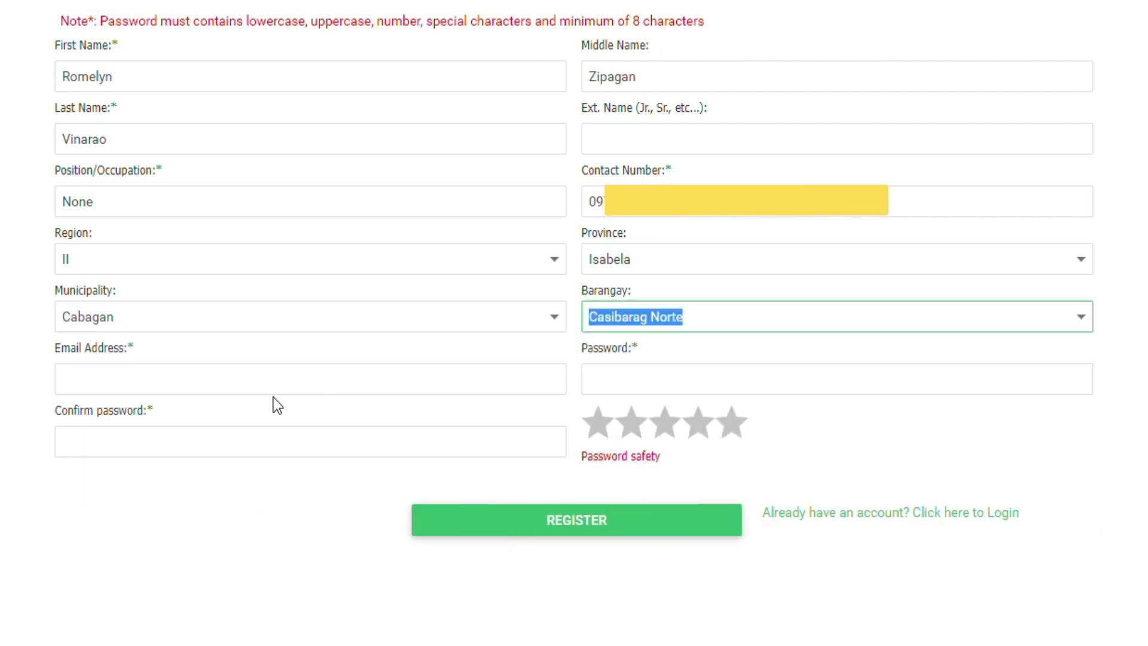
{"action": "left_click", "coordinate": [209, 387]}
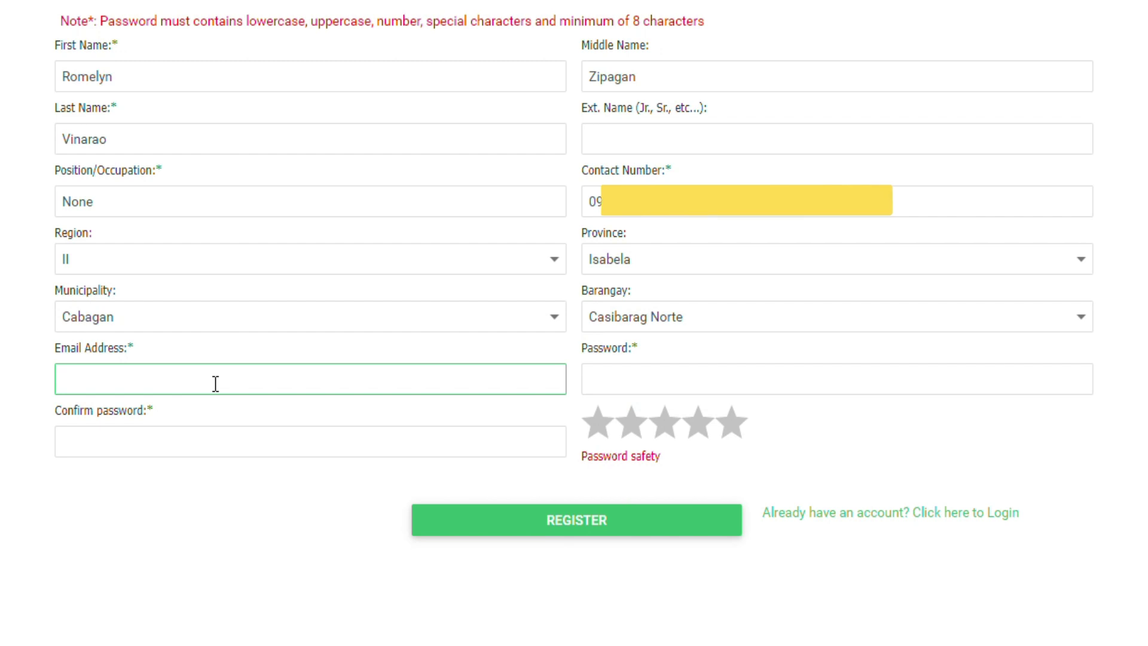
Enter the account e-mail and a matching strong password twice, then submit the registration.
{"action": "type", "text": "vina"}
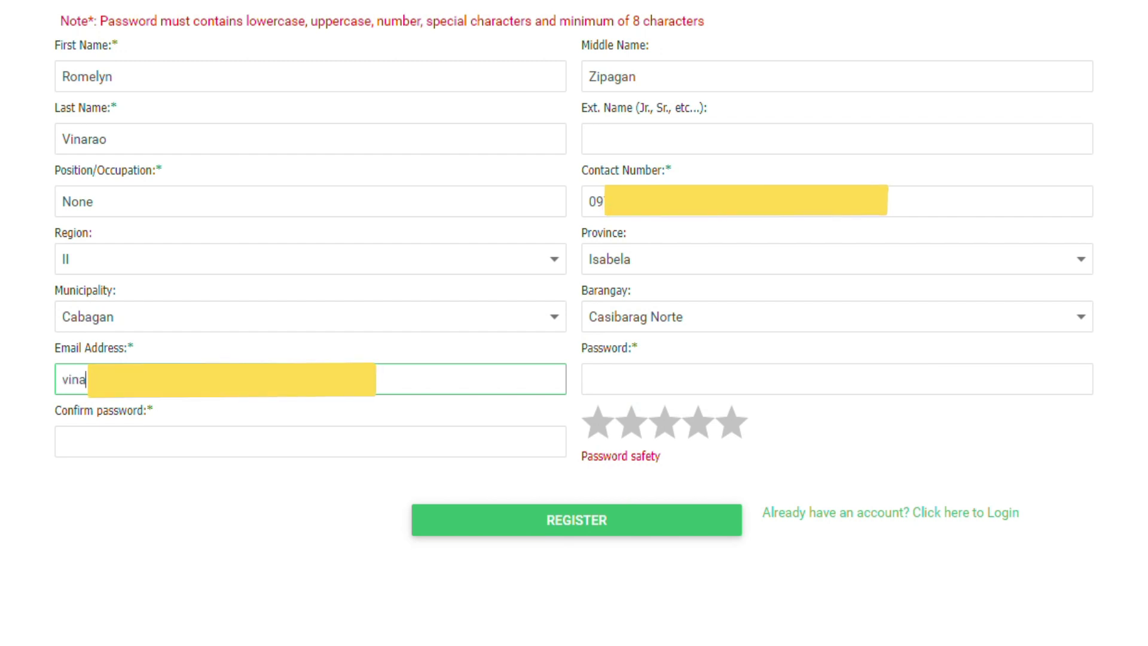
{"action": "type", "text": "r"}
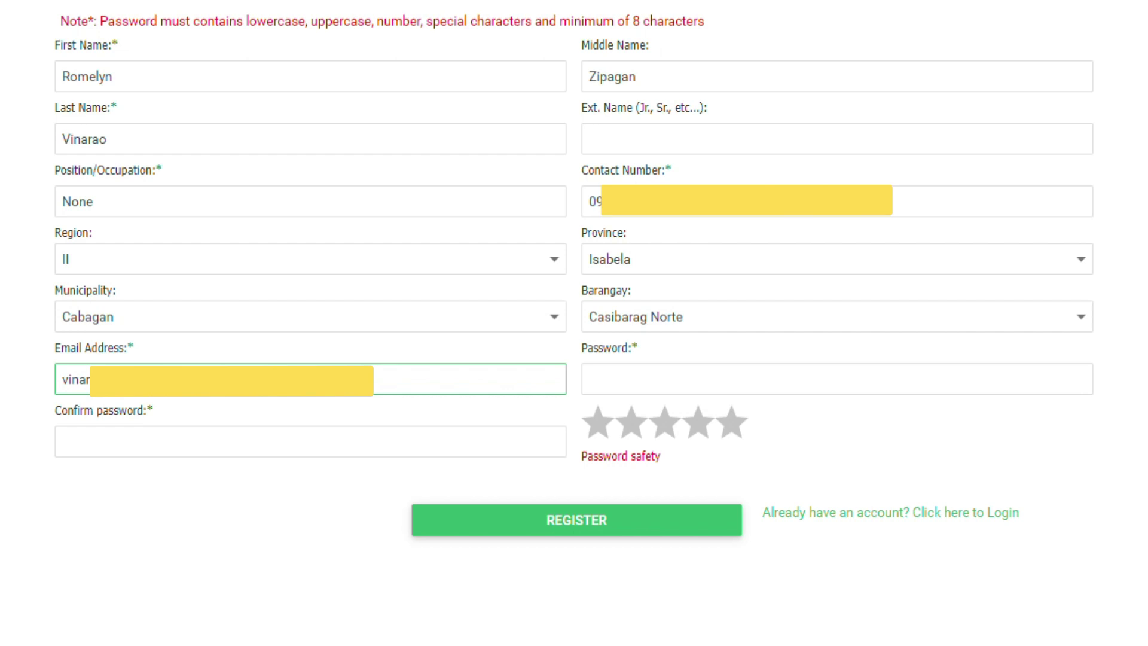
{"action": "left_click", "coordinate": [688, 386]}
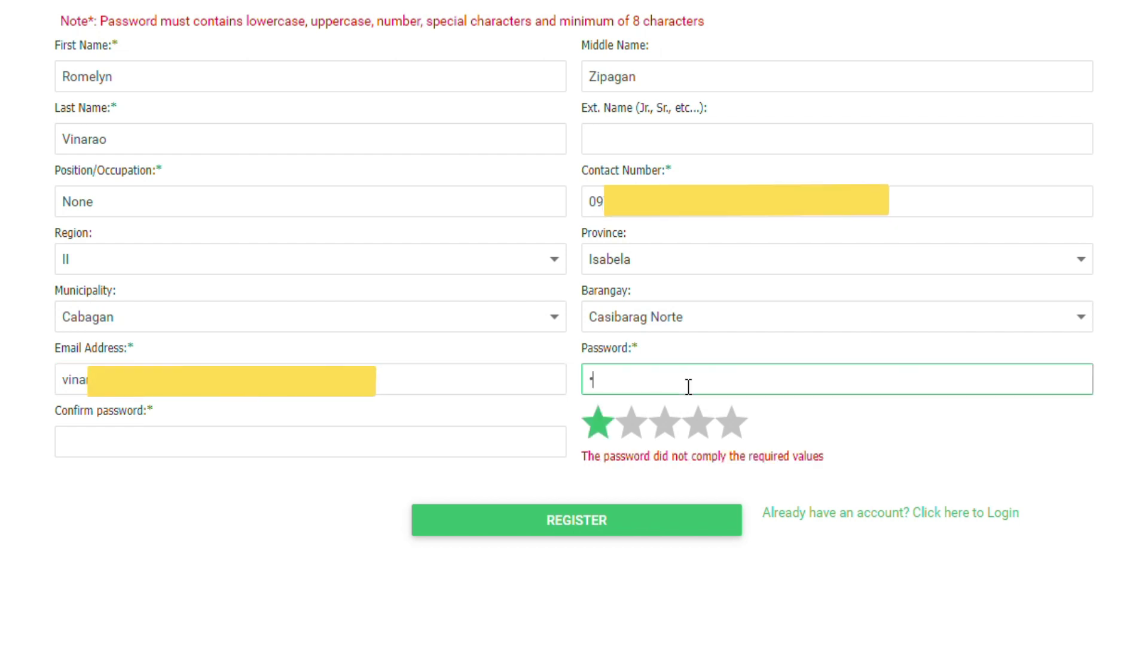
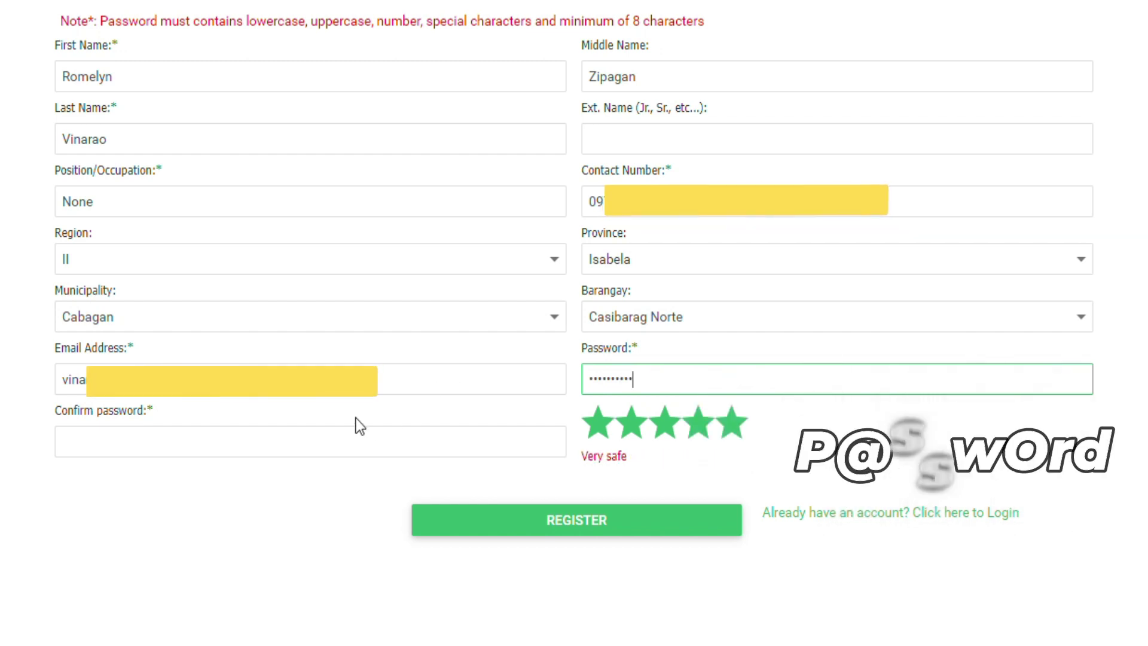
{"action": "left_click", "coordinate": [352, 443]}
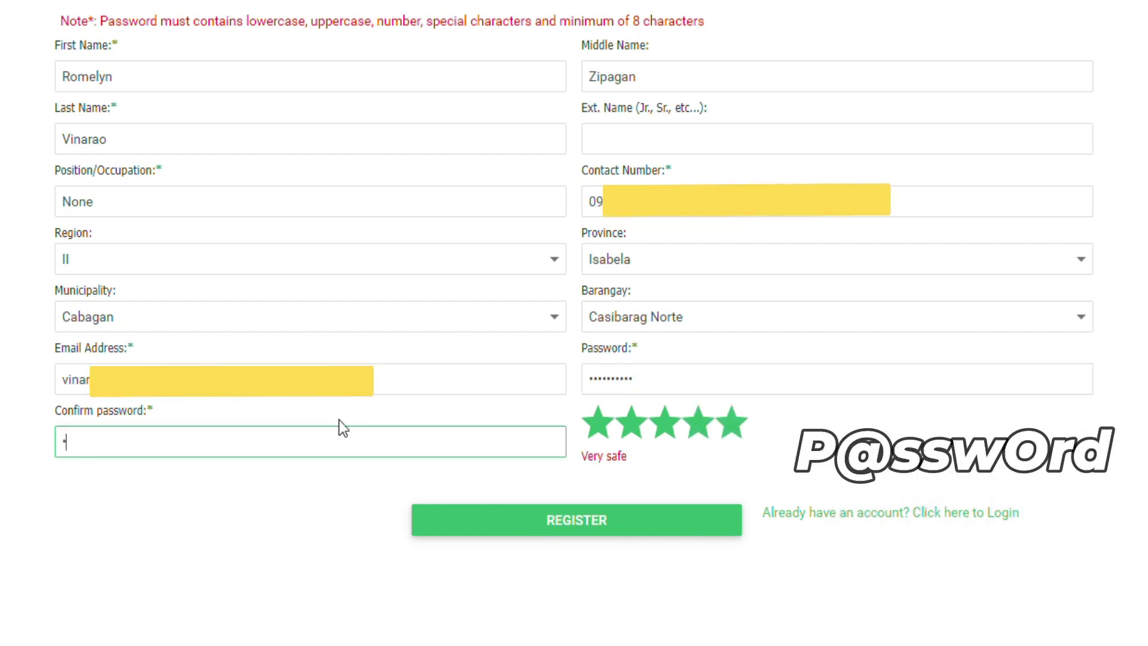
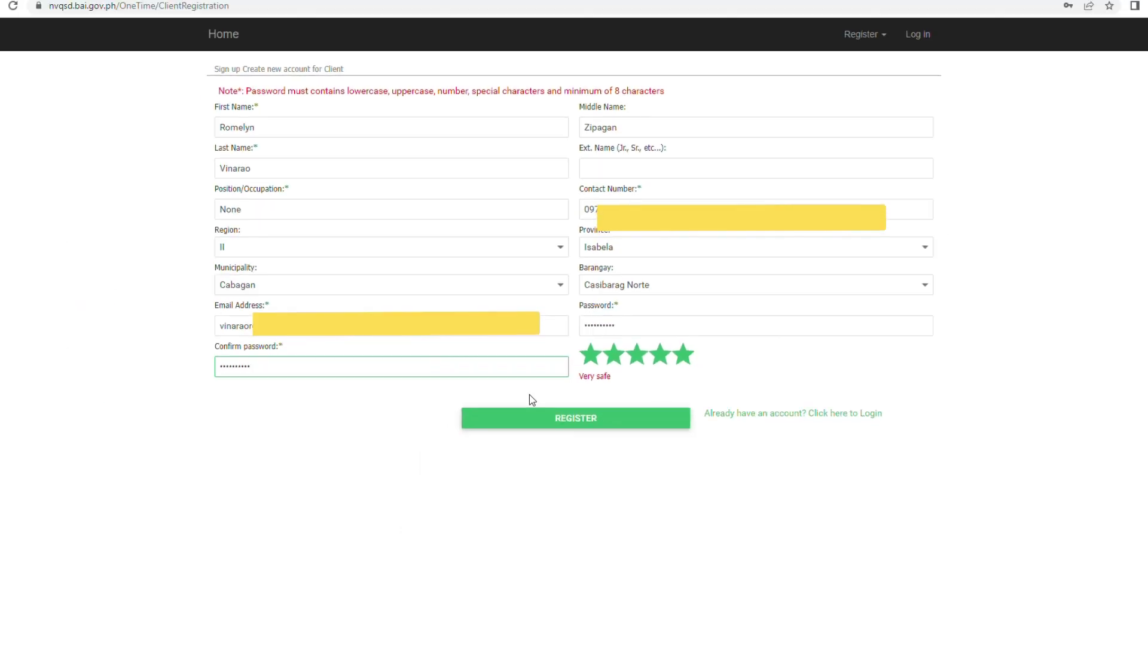
{"action": "left_click", "coordinate": [538, 412]}
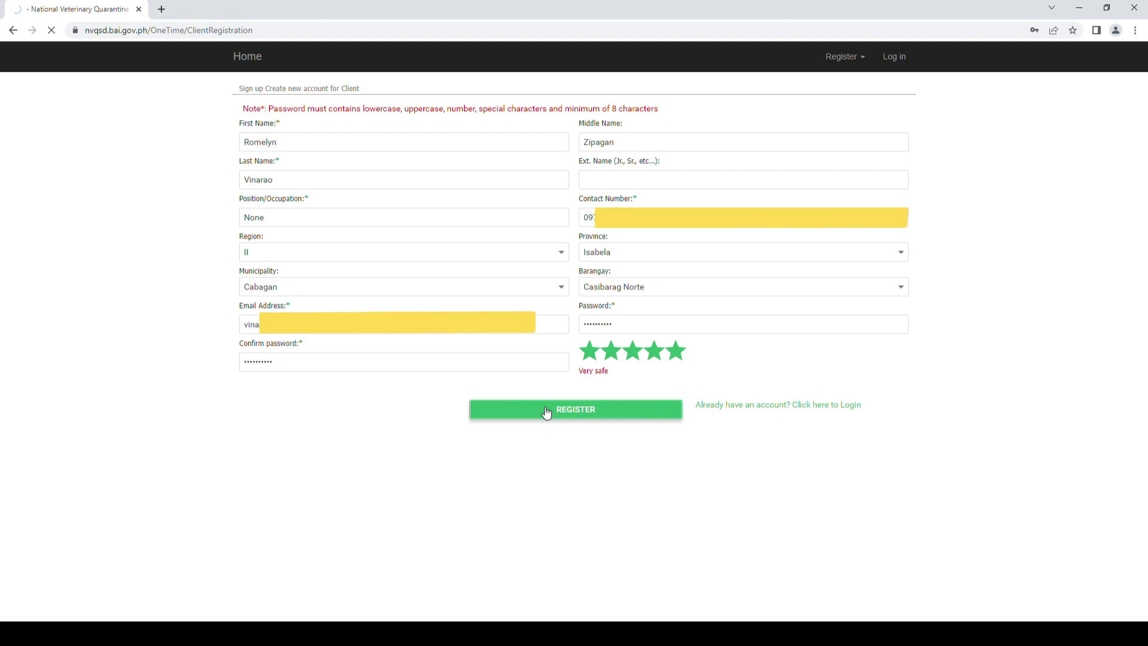
Select the notice text confirming the confirmation link was e-mailed.
{"action": "left_click_drag", "start_coordinate": [33, 48], "coordinate": [955, 56]}
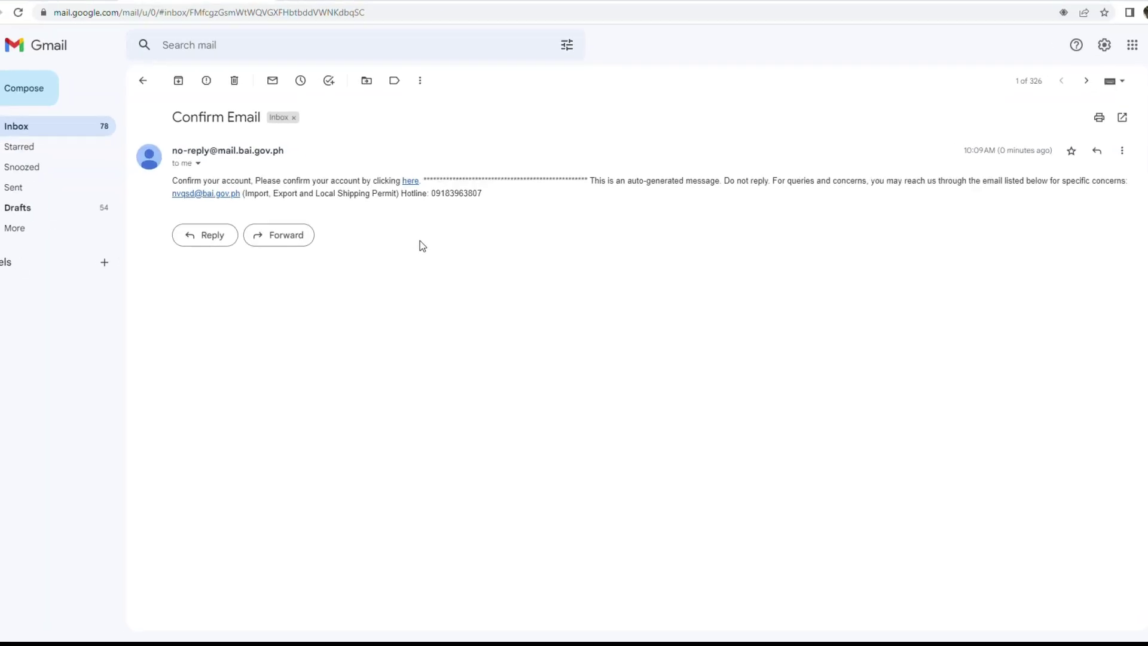
Follow the e-mailed confirmation link, then go on to the NVQSD login page.
{"action": "left_click", "coordinate": [410, 180]}
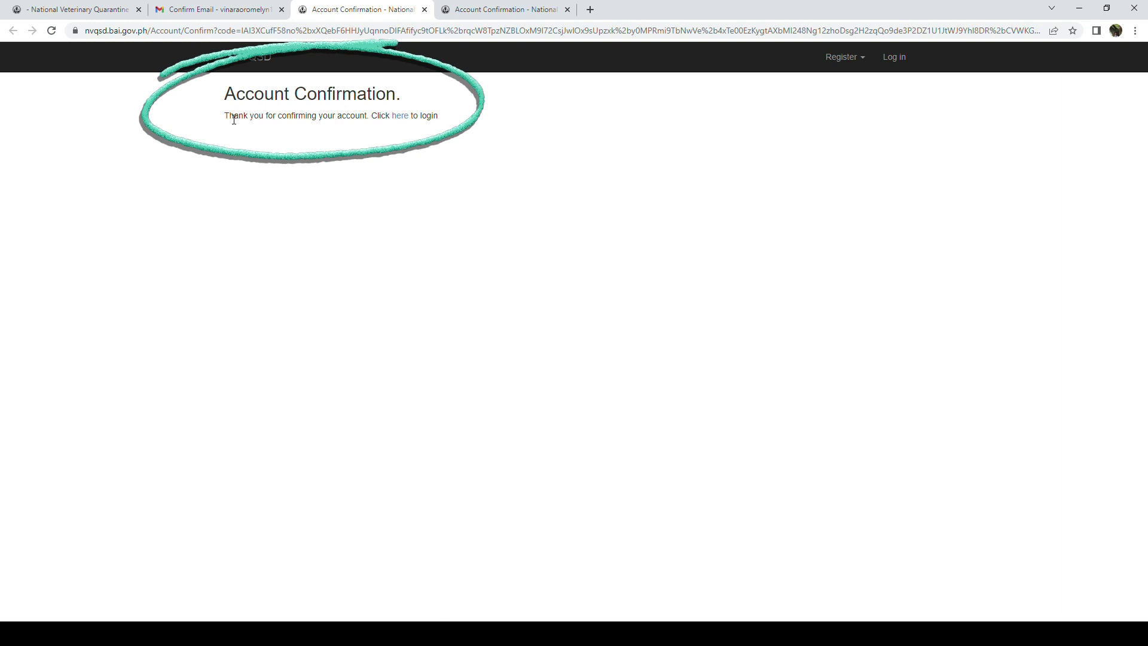
{"action": "left_click_drag", "start_coordinate": [222, 117], "coordinate": [422, 133]}
{"action": "left_click", "coordinate": [448, 126]}
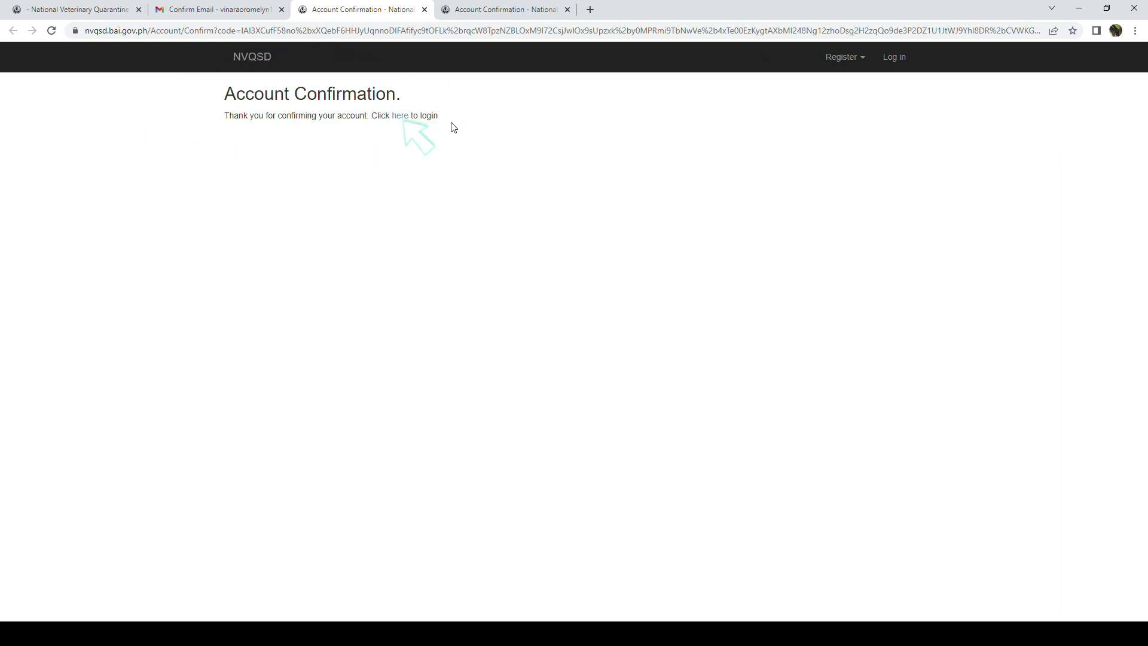
{"action": "left_click", "coordinate": [400, 116]}
Log in with the registered account e-mail and password.
{"action": "left_click", "coordinate": [605, 220]}
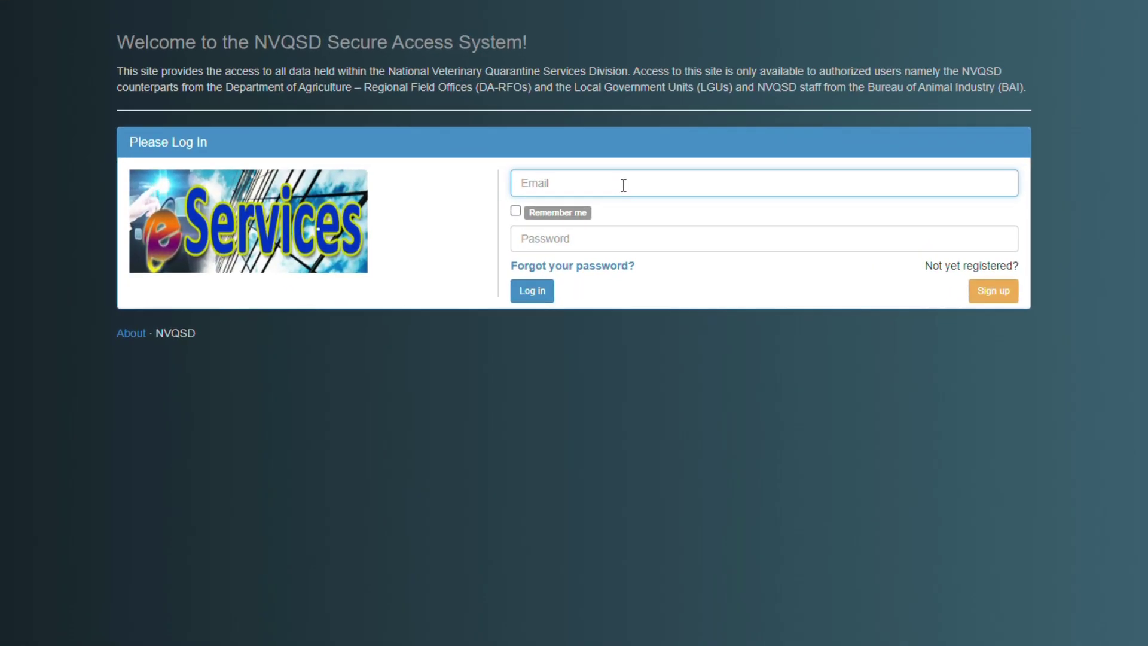
{"action": "type", "text": "vin"}
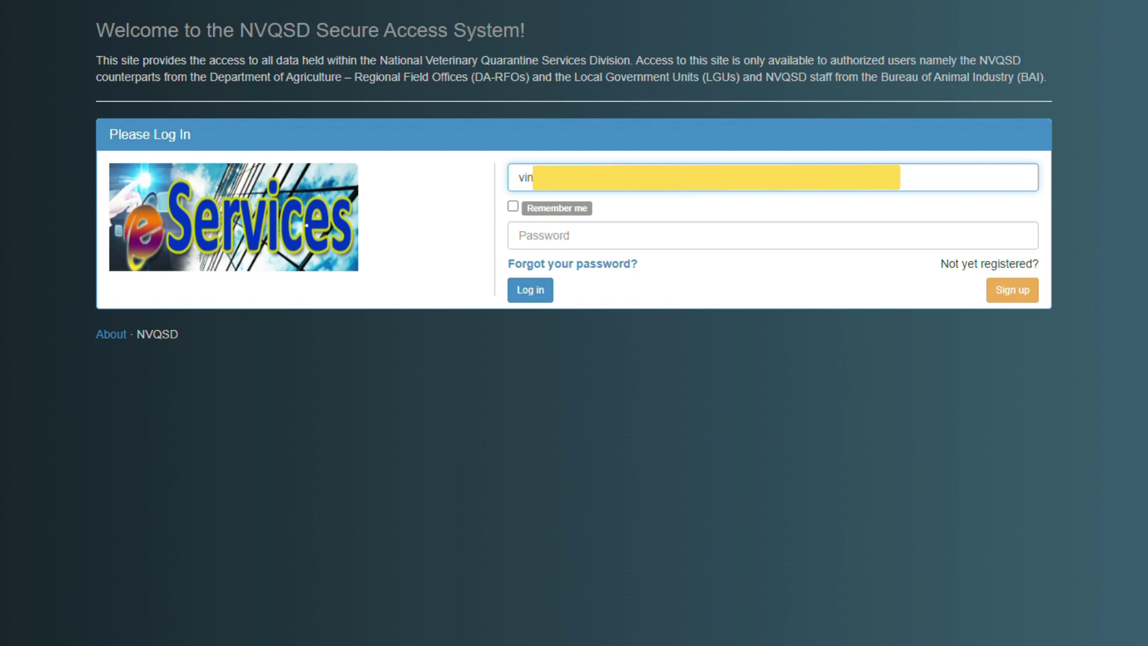
{"action": "left_click", "coordinate": [562, 237]}
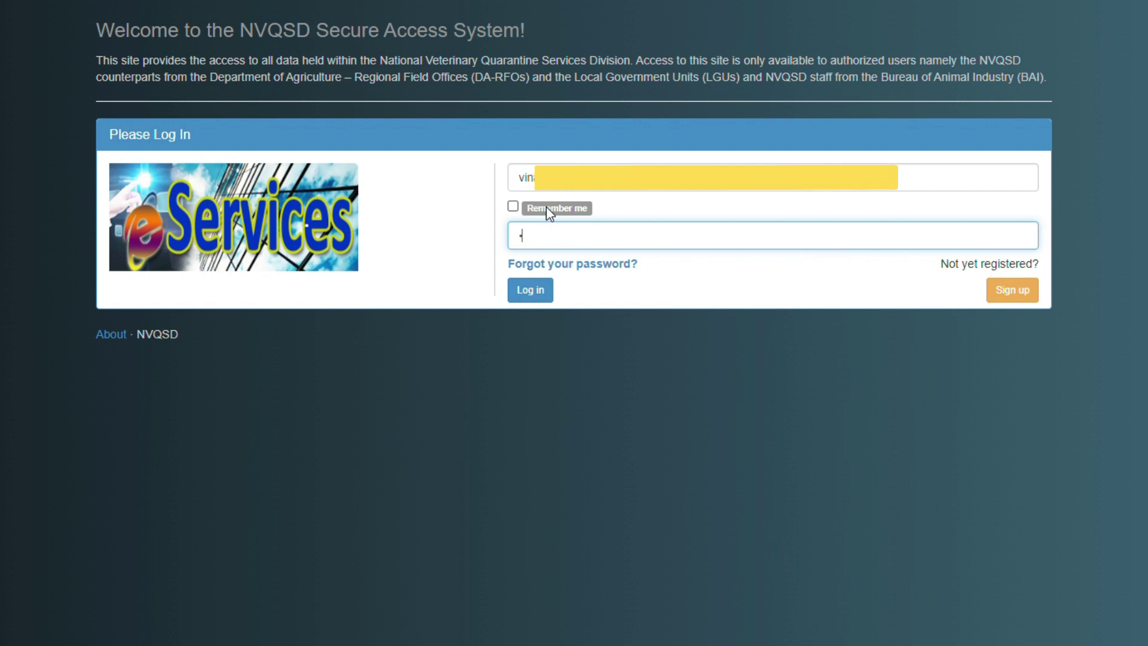
{"action": "type", "text": "•••"}
{"action": "left_click", "coordinate": [541, 306]}
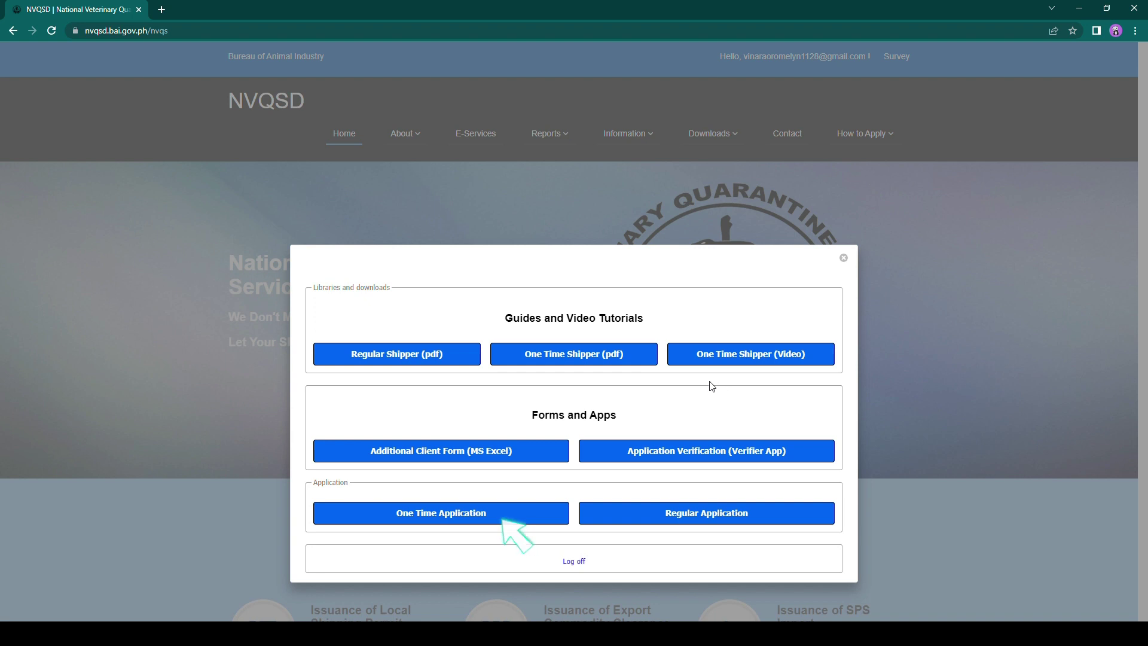
Choose One Time Application from the home page menu.
{"action": "left_click", "coordinate": [430, 516]}
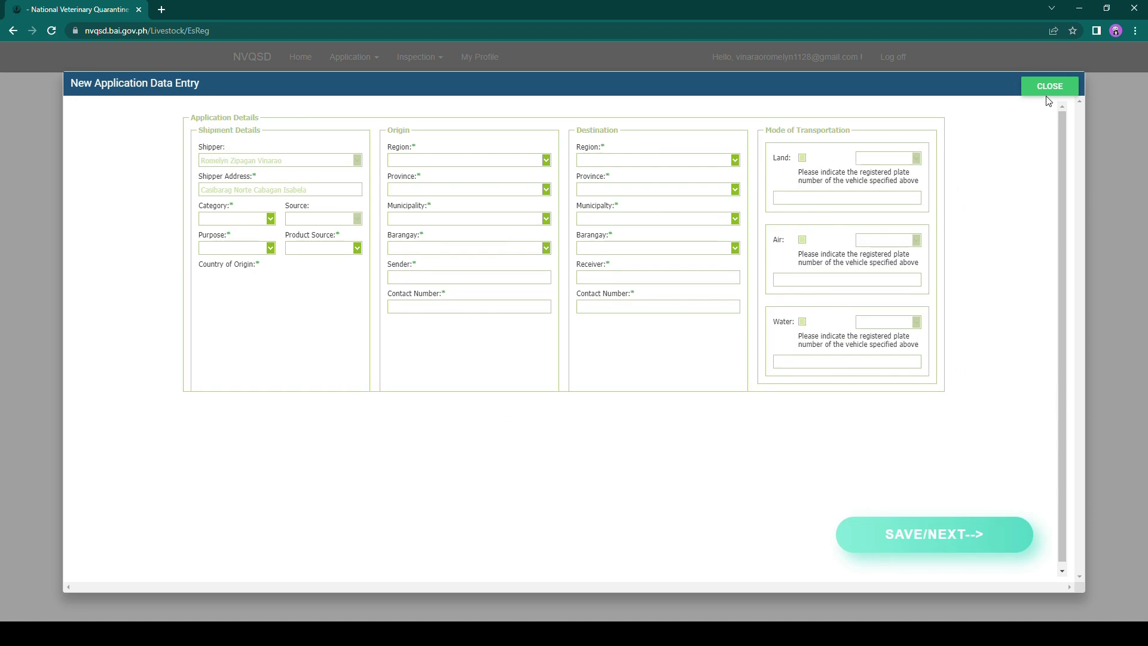
Close the application form and re-save the client information on the My Profile page.
{"action": "left_click", "coordinate": [1050, 99]}
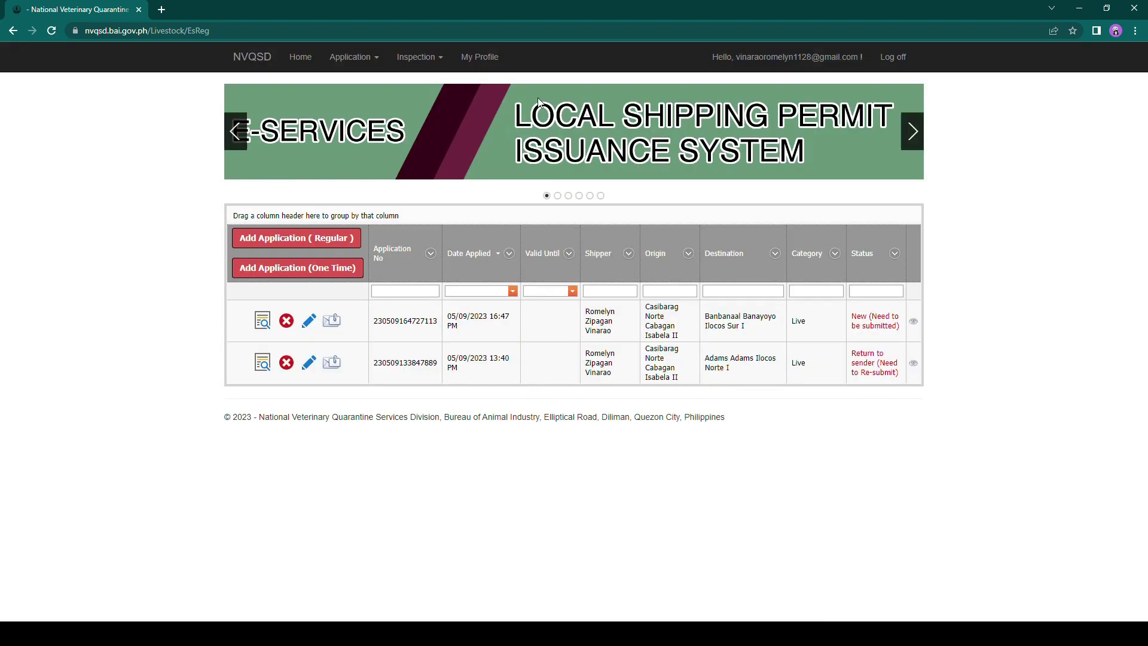
{"action": "left_click", "coordinate": [481, 62]}
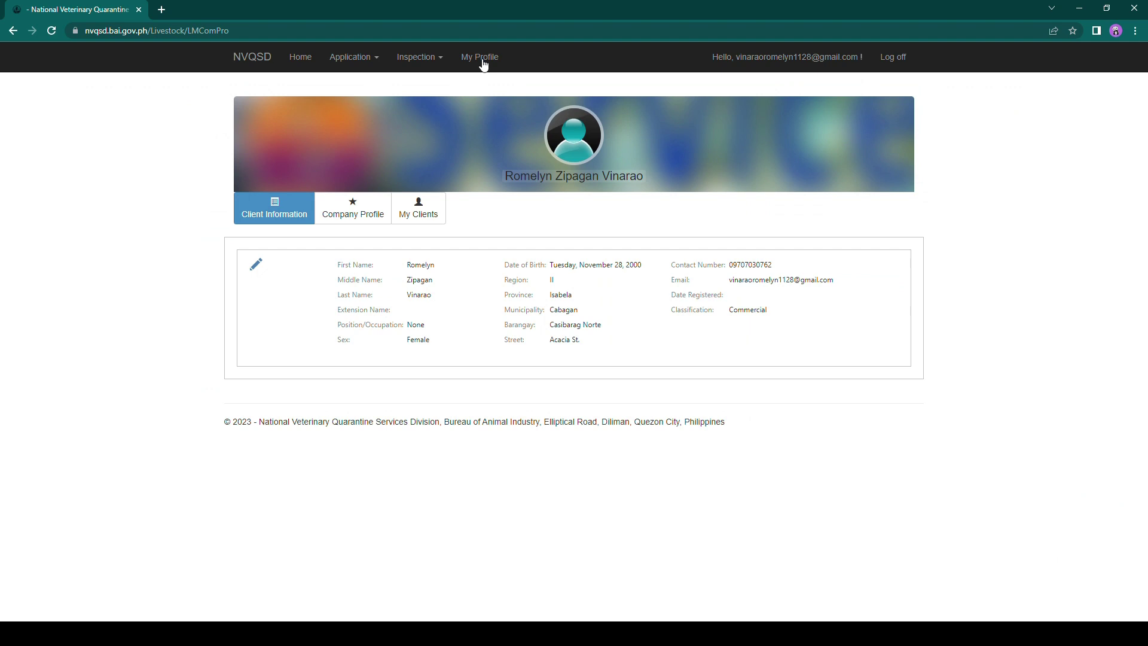
{"action": "left_click", "coordinate": [256, 263]}
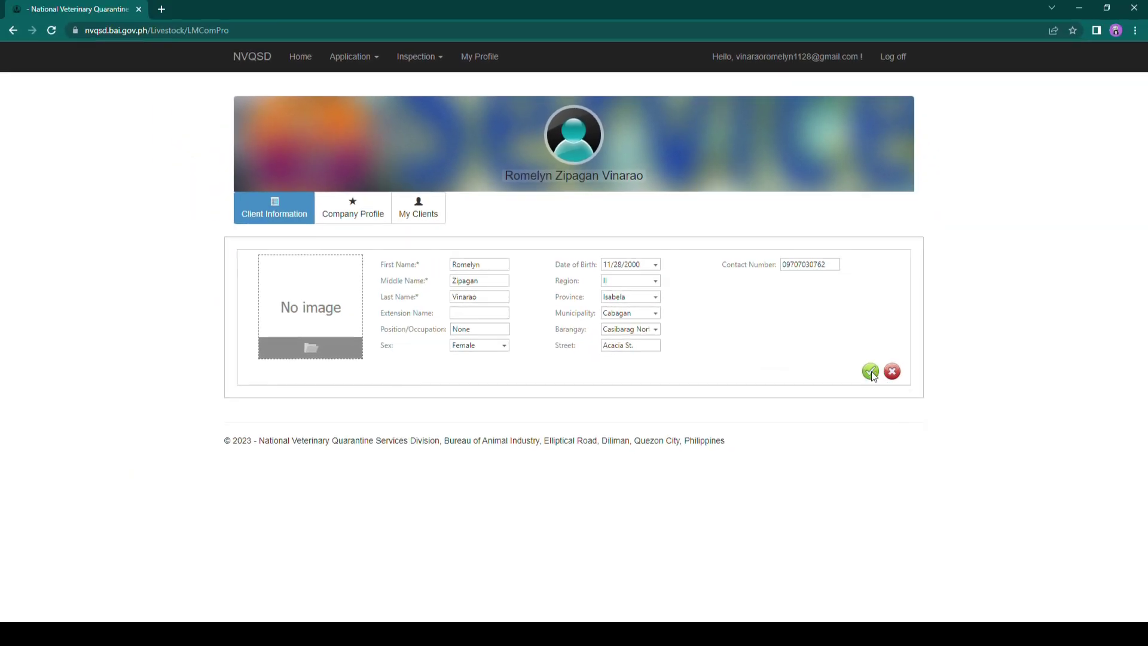
{"action": "left_click", "coordinate": [870, 371]}
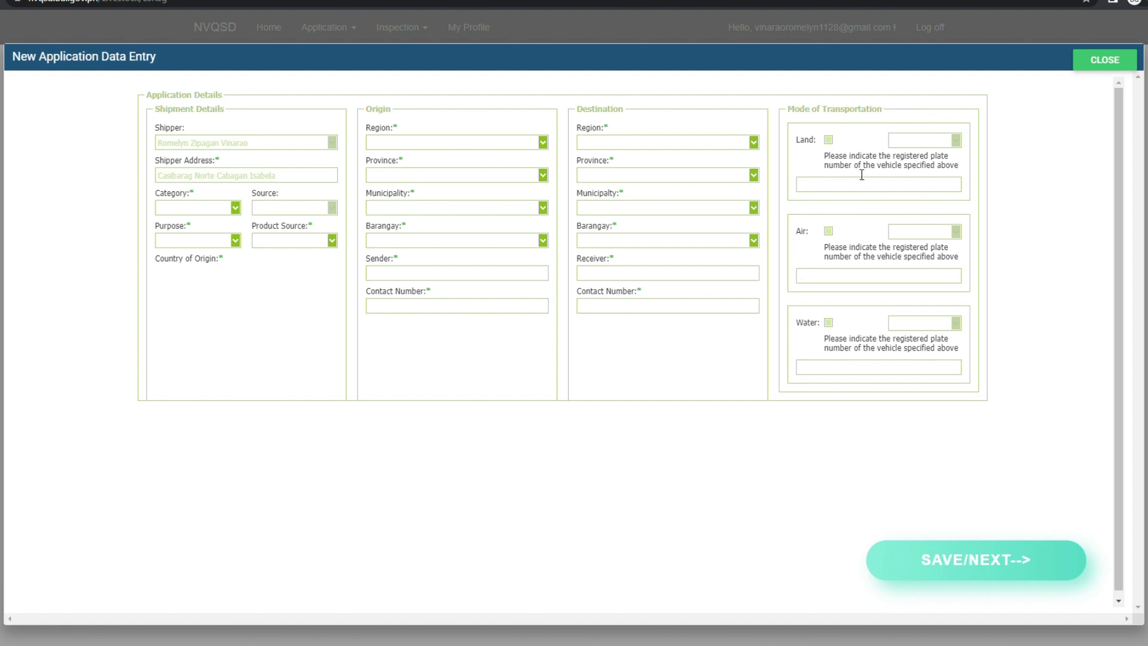
Set category Live, purpose Pet animal for companionship and product source Local.
{"action": "left_click", "coordinate": [236, 208]}
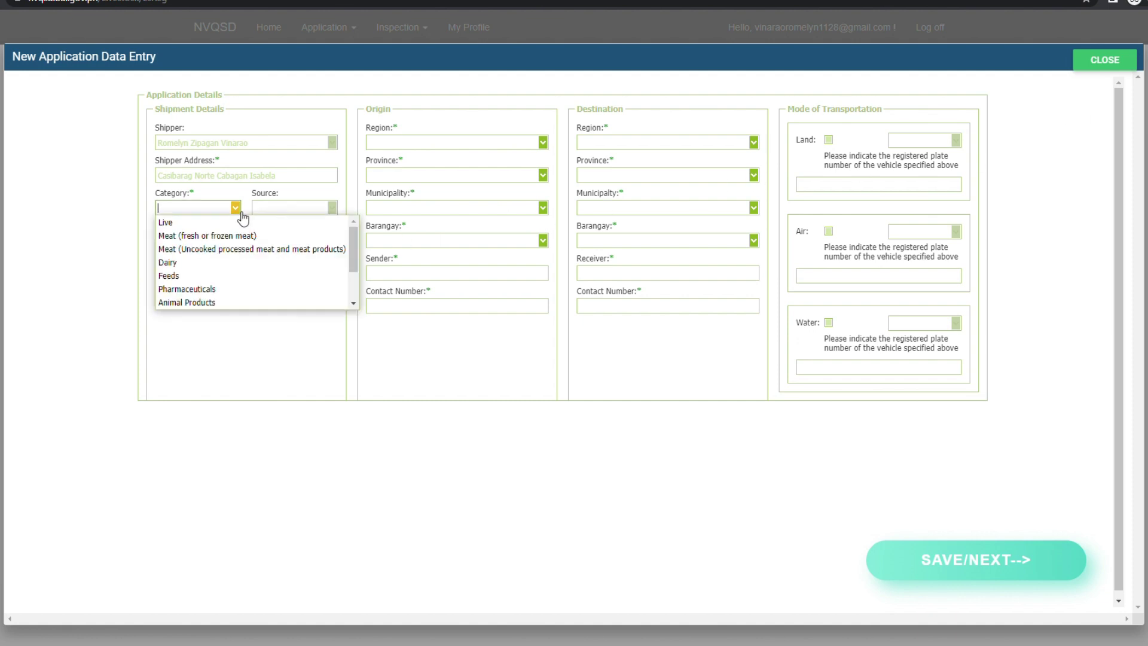
{"action": "left_click", "coordinate": [244, 229]}
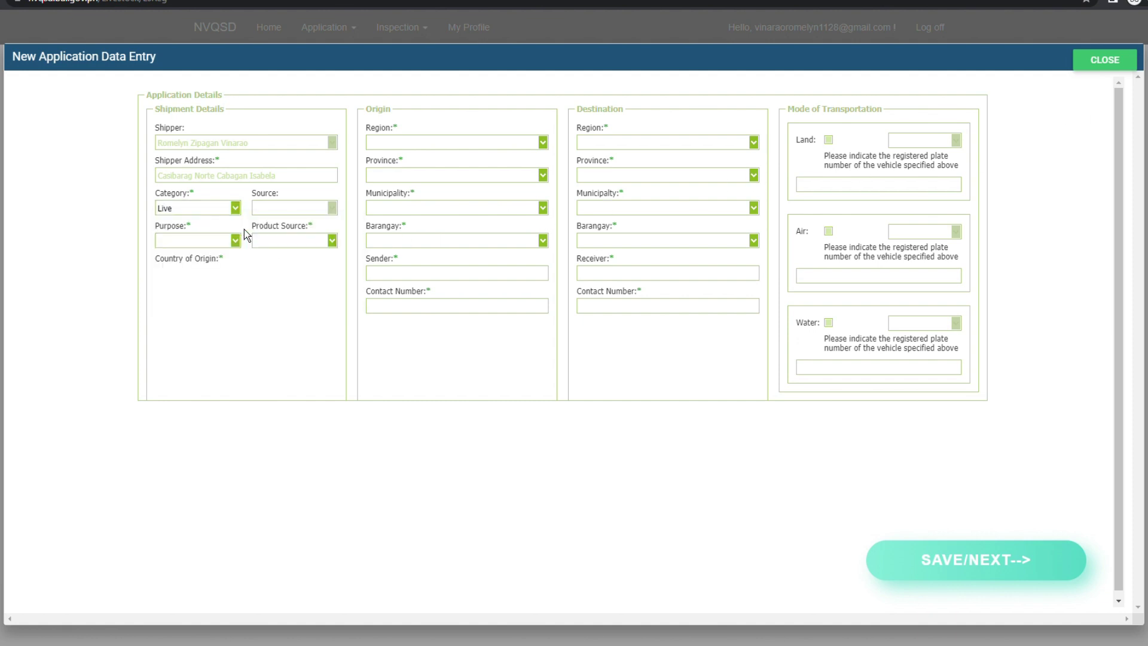
{"action": "left_click", "coordinate": [237, 241]}
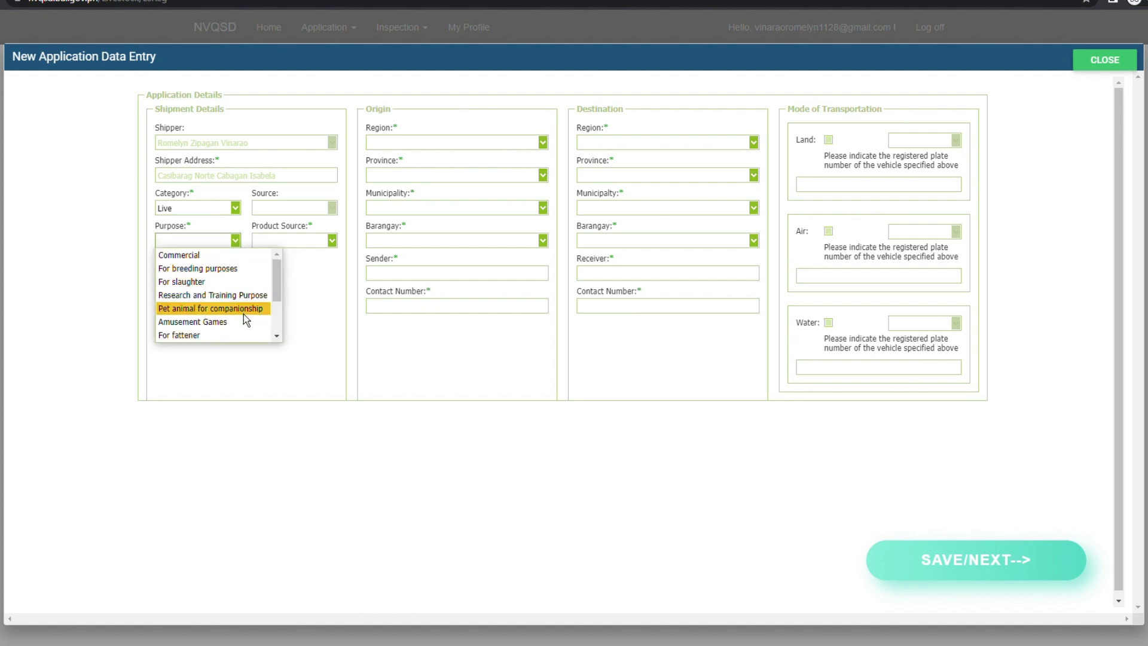
{"action": "left_click", "coordinate": [243, 311]}
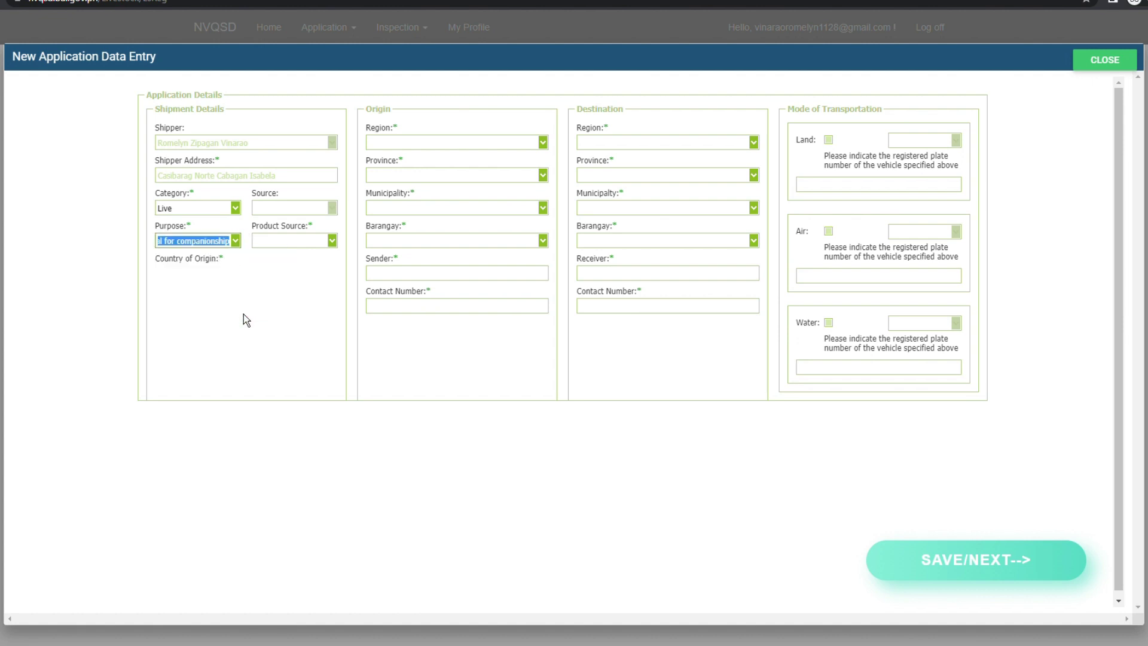
{"action": "left_click", "coordinate": [333, 241]}
{"action": "left_click", "coordinate": [333, 259]}
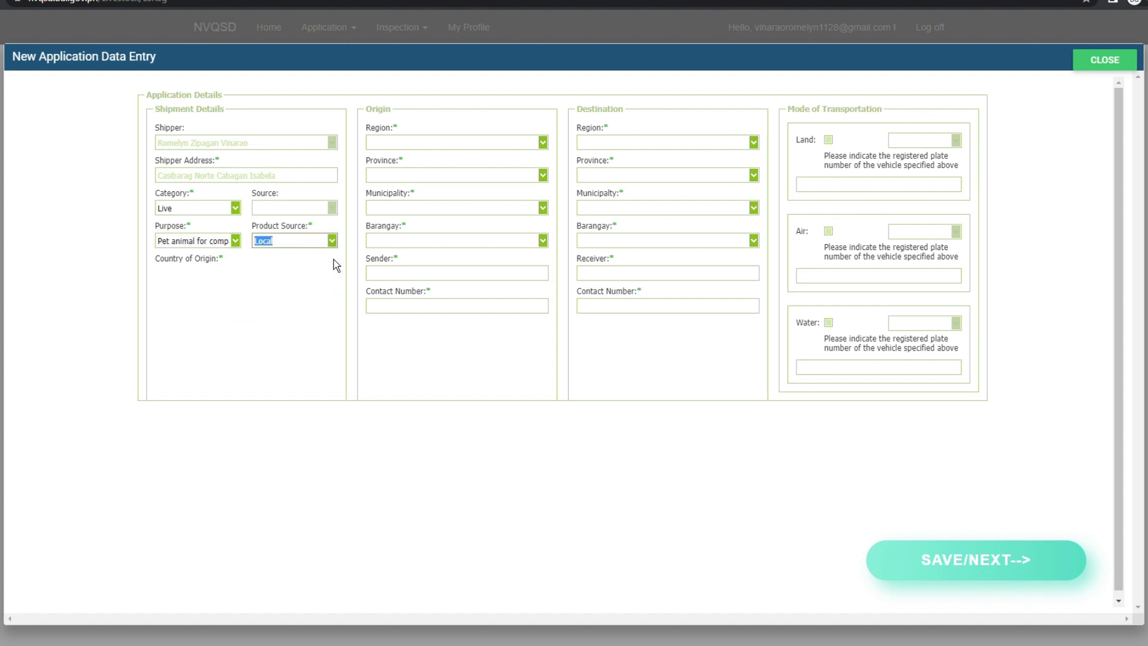
Set the origin to Region II, Isabela, Cabagan, Casibarag Norte.
{"action": "left_click", "coordinate": [543, 143]}
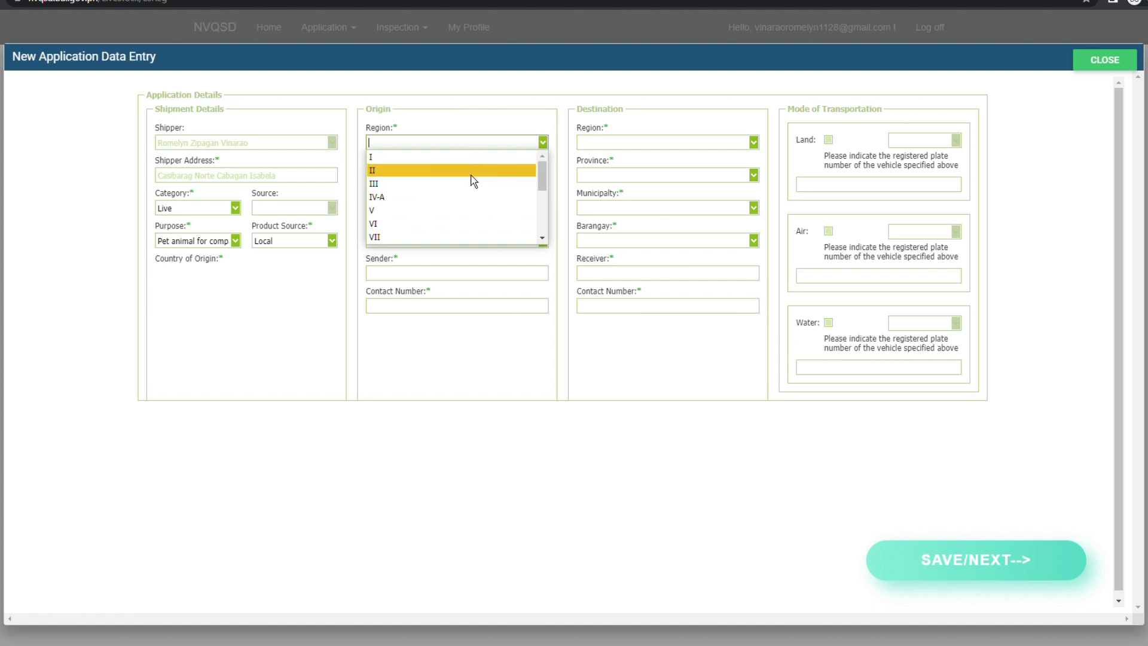
{"action": "left_click", "coordinate": [473, 181]}
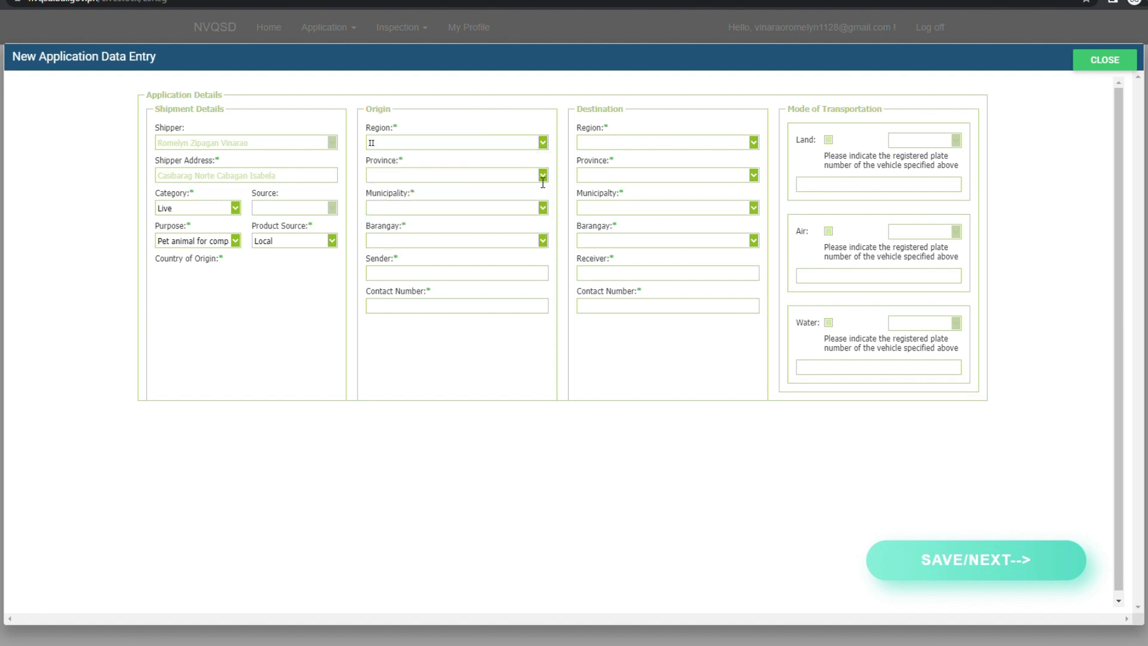
{"action": "left_click", "coordinate": [543, 176]}
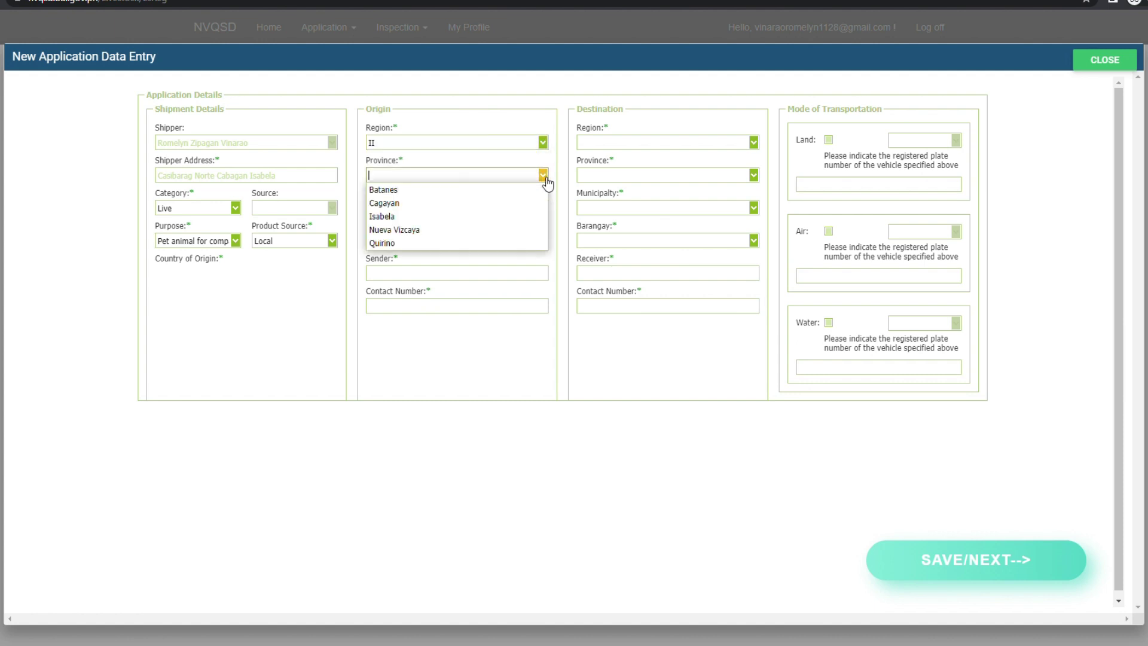
{"action": "left_click", "coordinate": [513, 223]}
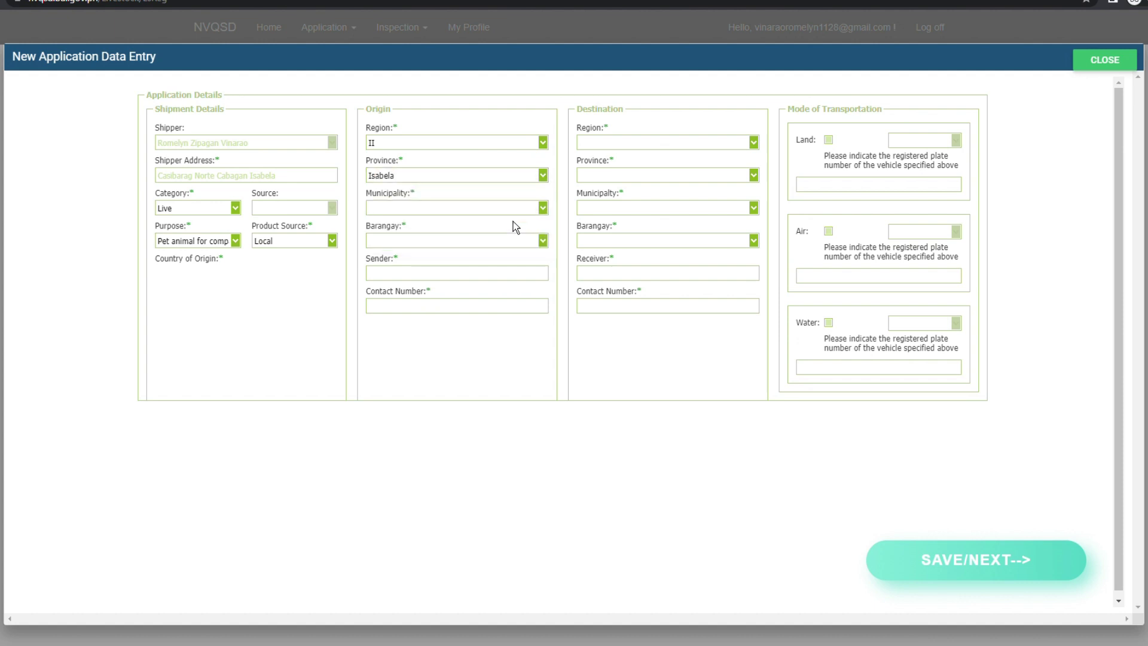
{"action": "left_click", "coordinate": [542, 208]}
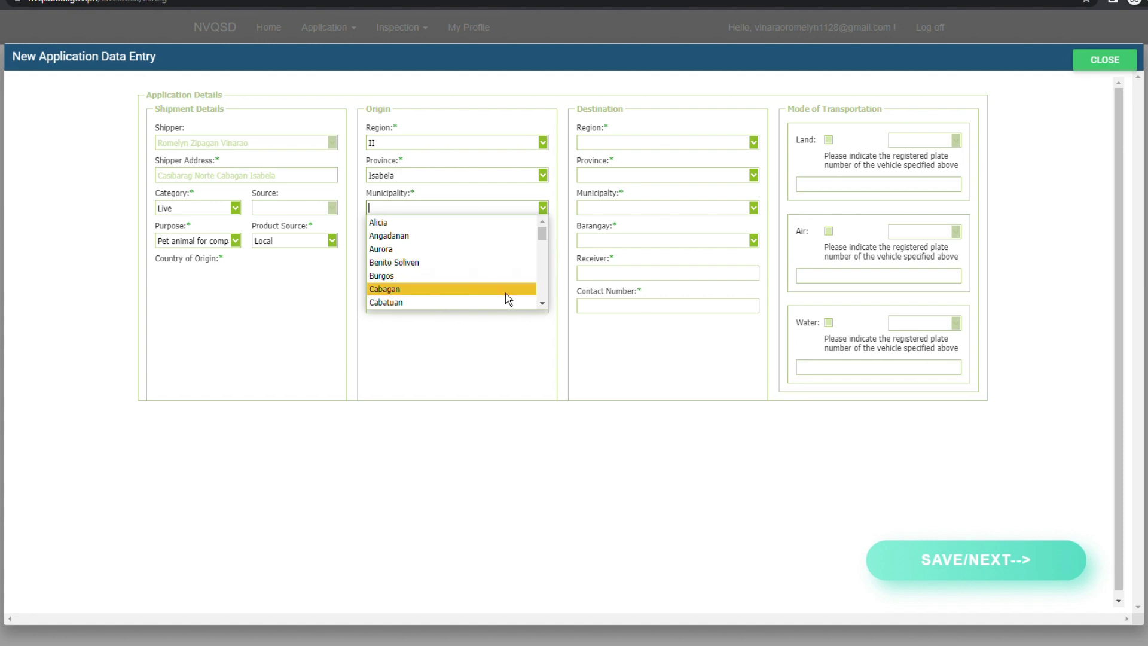
{"action": "left_click", "coordinate": [508, 290]}
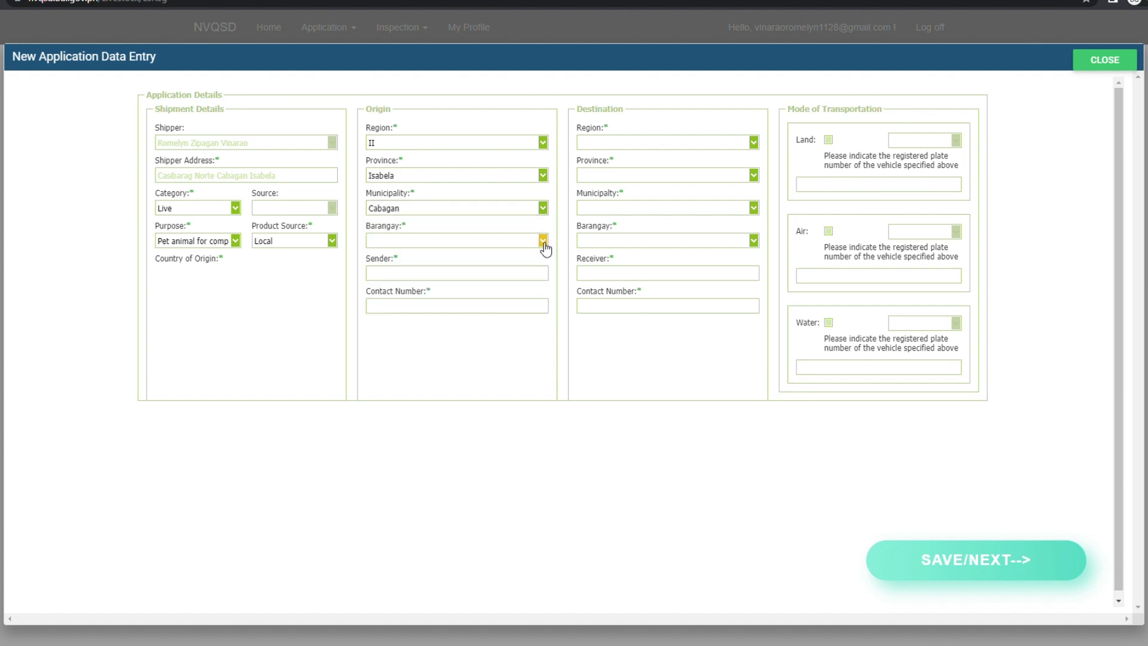
{"action": "left_click", "coordinate": [543, 241]}
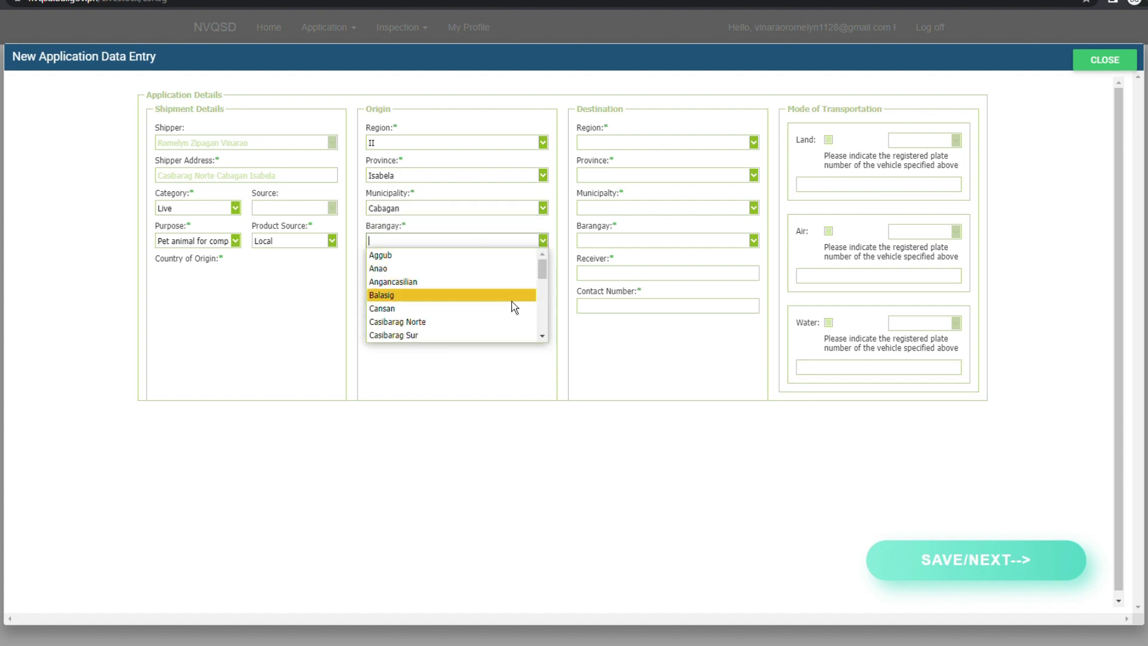
{"action": "left_click", "coordinate": [503, 326]}
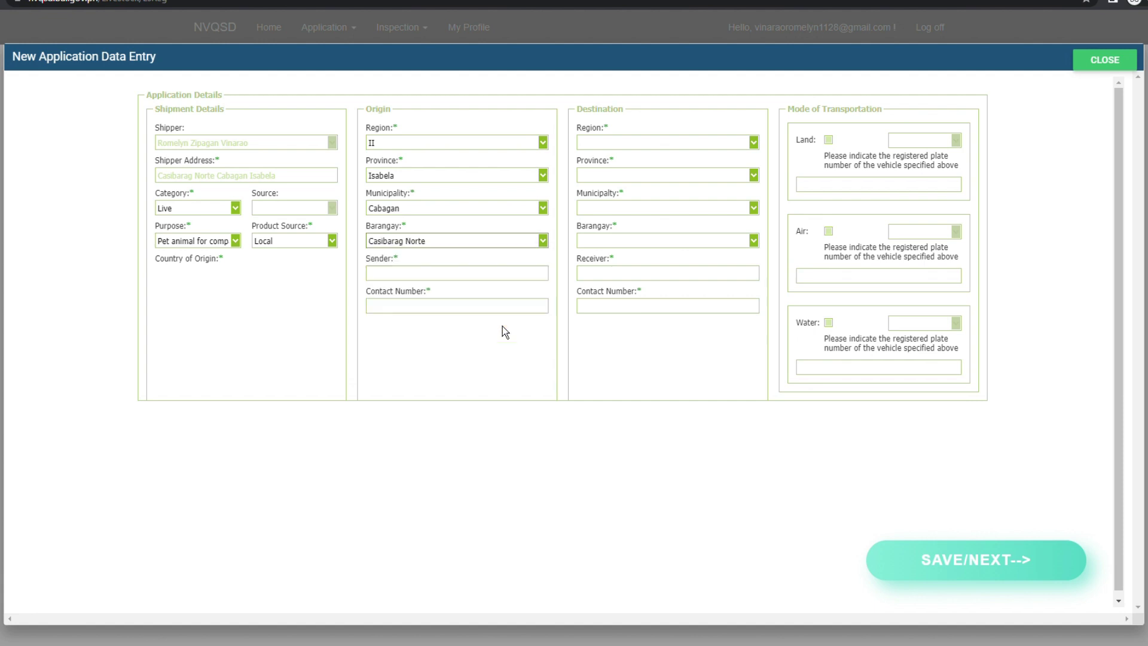
Enter the sender's full name and contact number.
{"action": "left_click", "coordinate": [503, 277]}
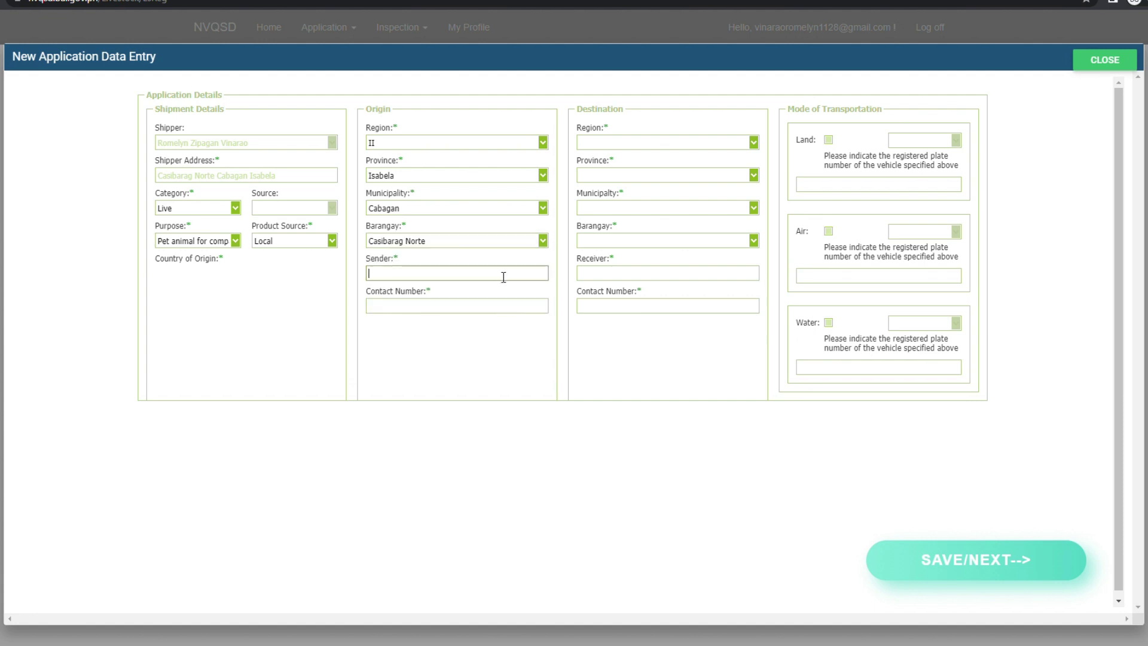
{"action": "left_click", "coordinate": [490, 310]}
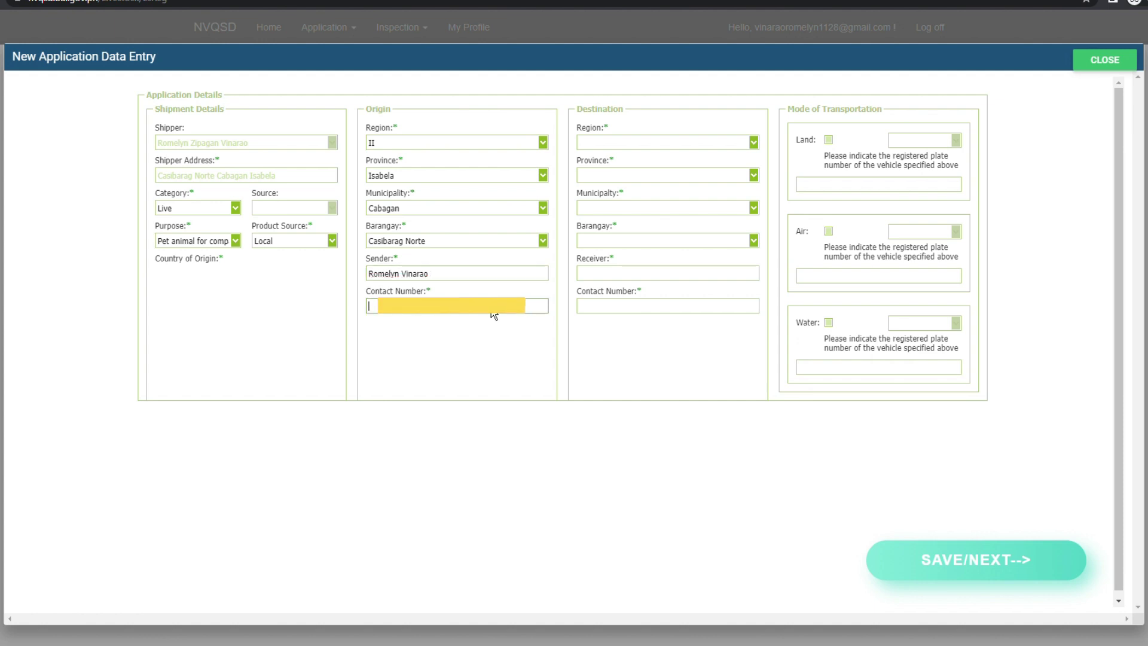
{"action": "type", "text": "09"}
Set the destination to Region III, Bataan, Bagac, Bagumbayan.
{"action": "left_click", "coordinate": [754, 143]}
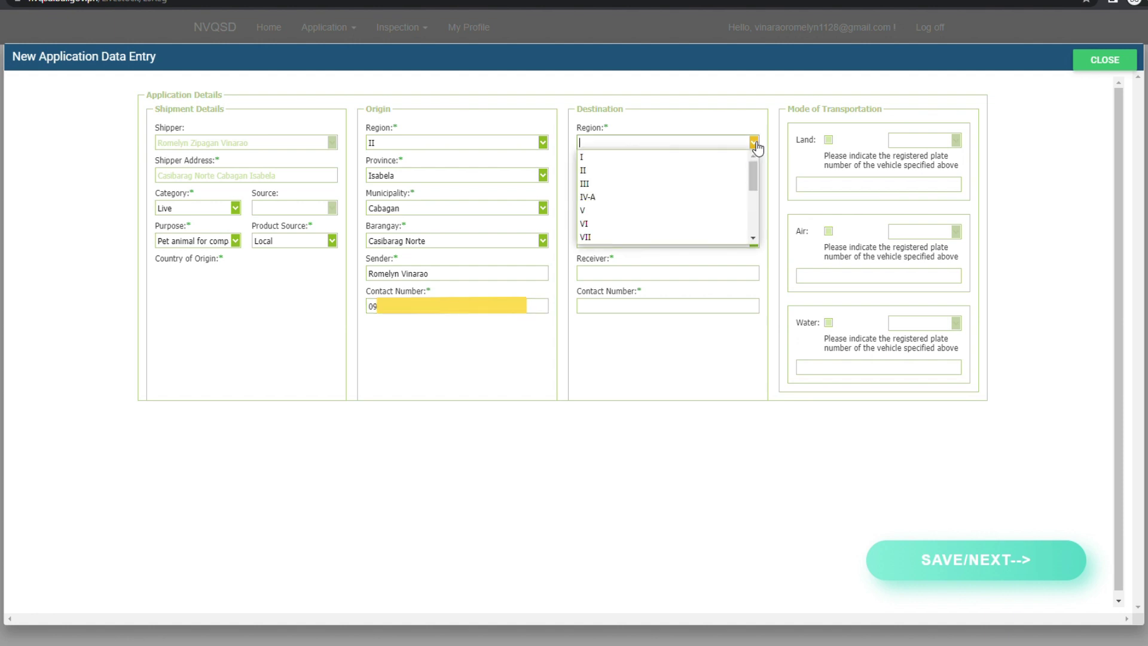
{"action": "left_click", "coordinate": [737, 186]}
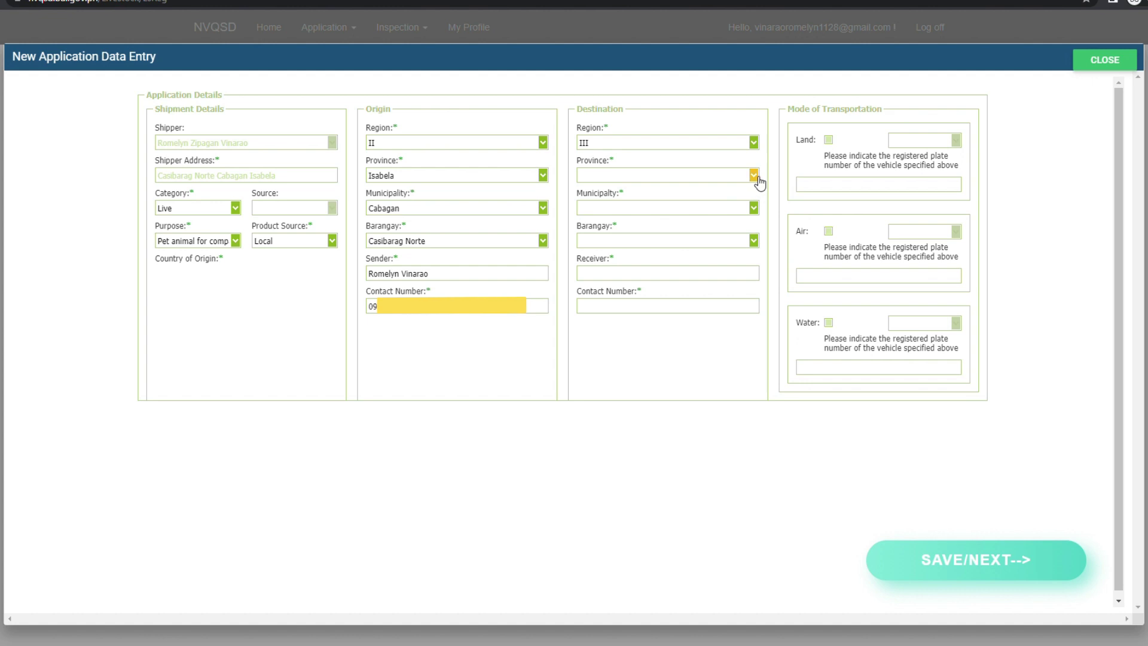
{"action": "left_click", "coordinate": [754, 175]}
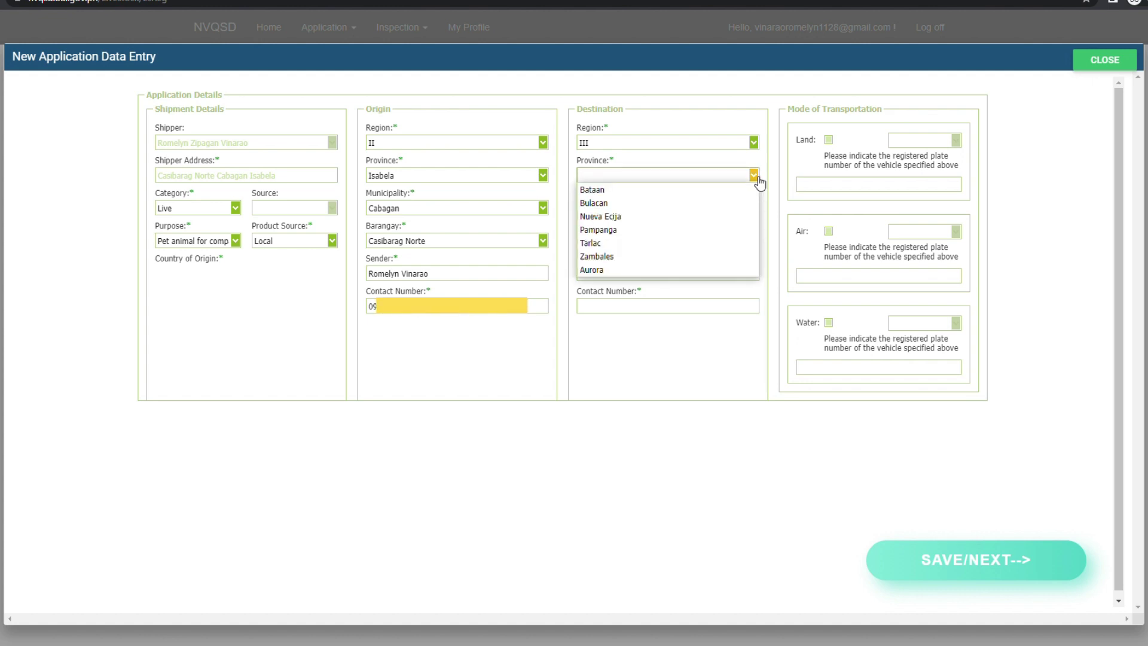
{"action": "left_click", "coordinate": [738, 191]}
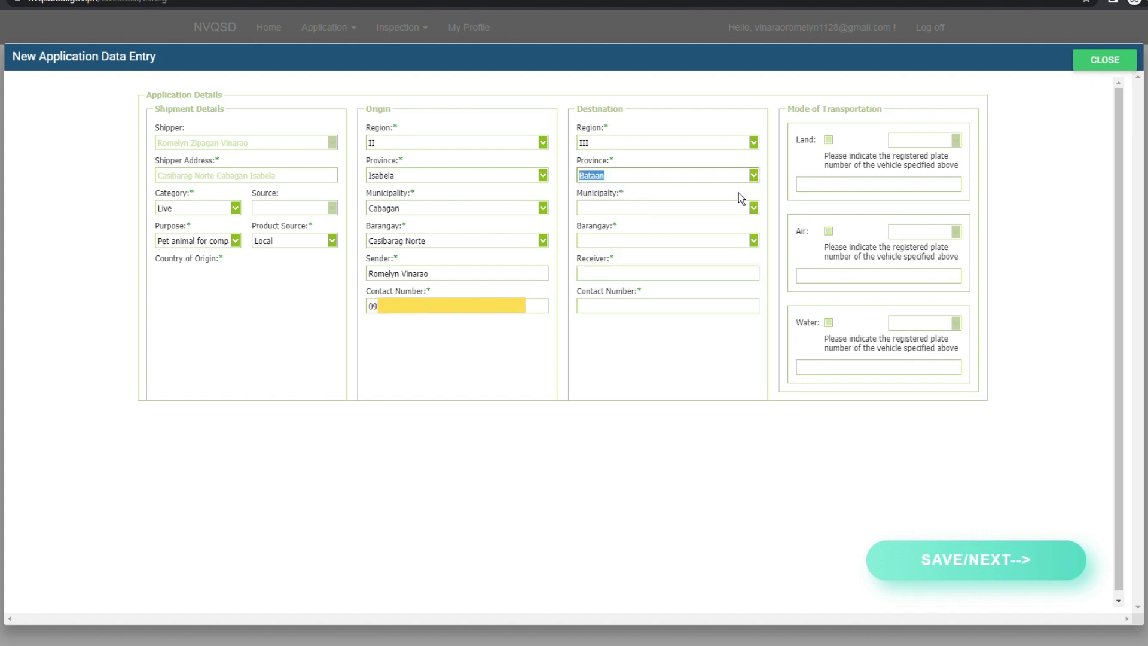
{"action": "left_click", "coordinate": [754, 208]}
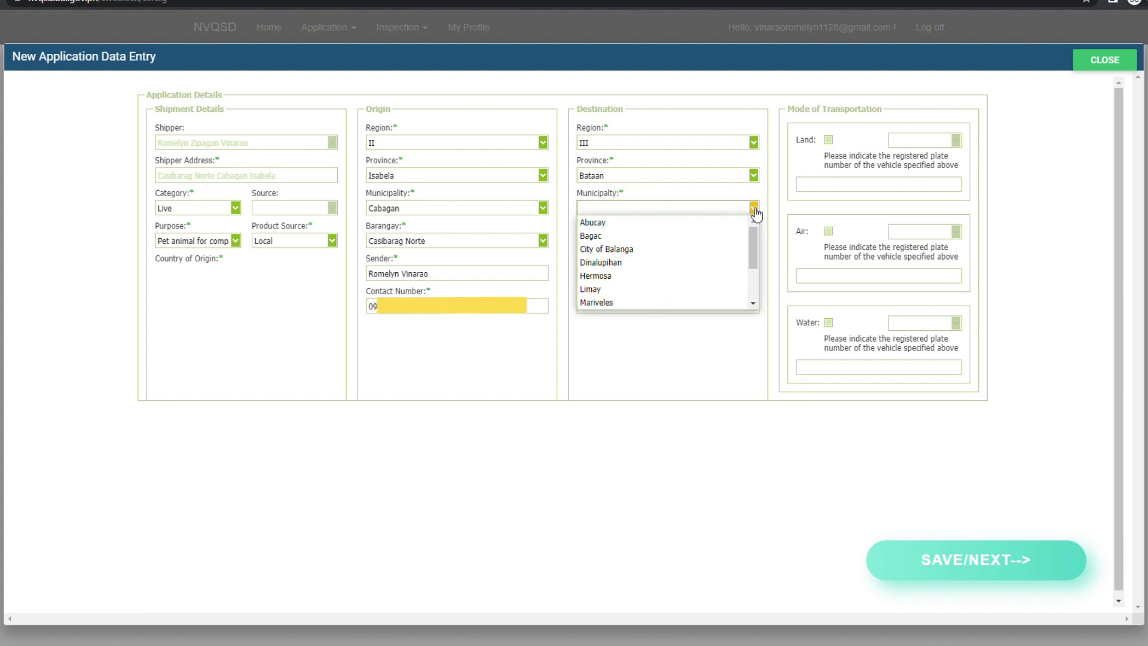
{"action": "left_click", "coordinate": [727, 239]}
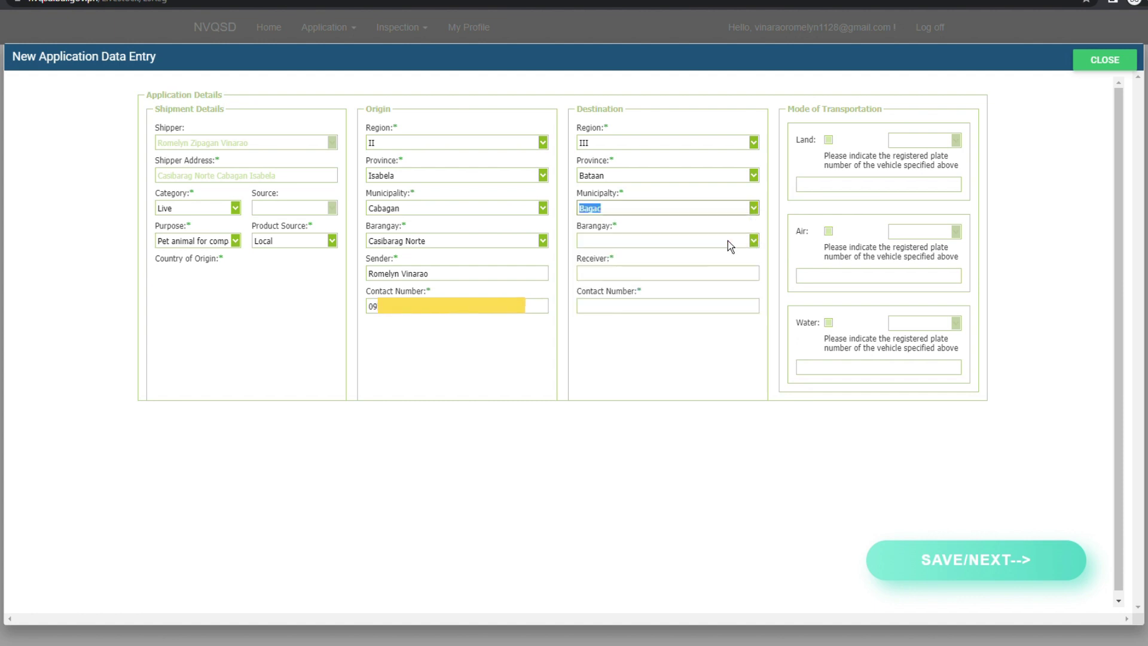
{"action": "left_click", "coordinate": [754, 240]}
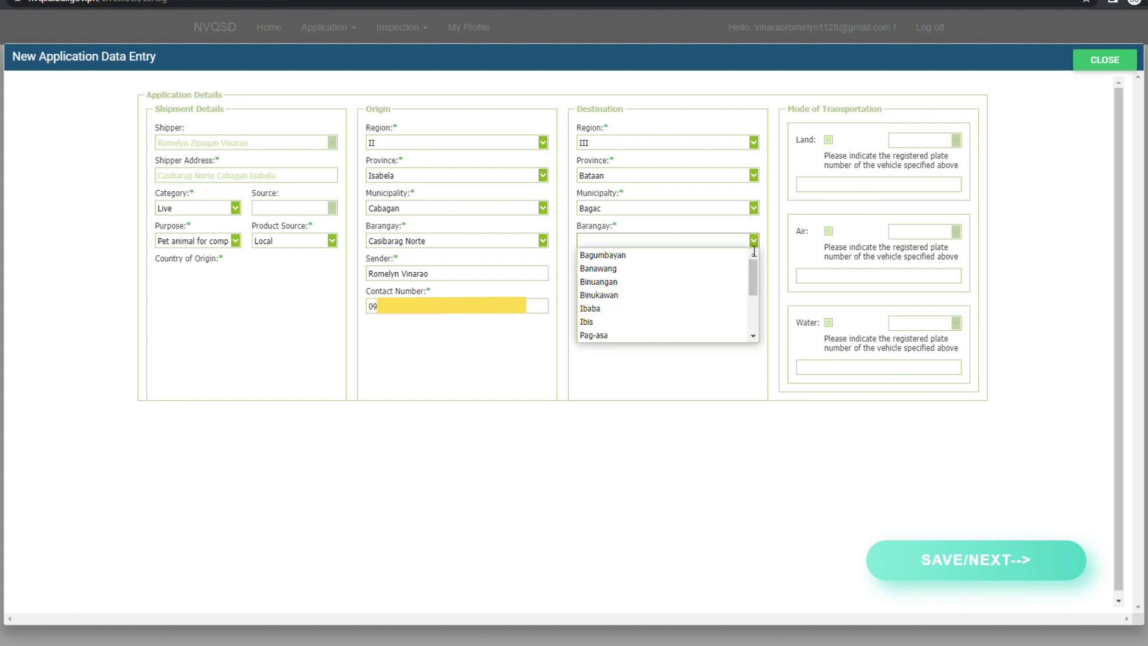
{"action": "left_click", "coordinate": [734, 258]}
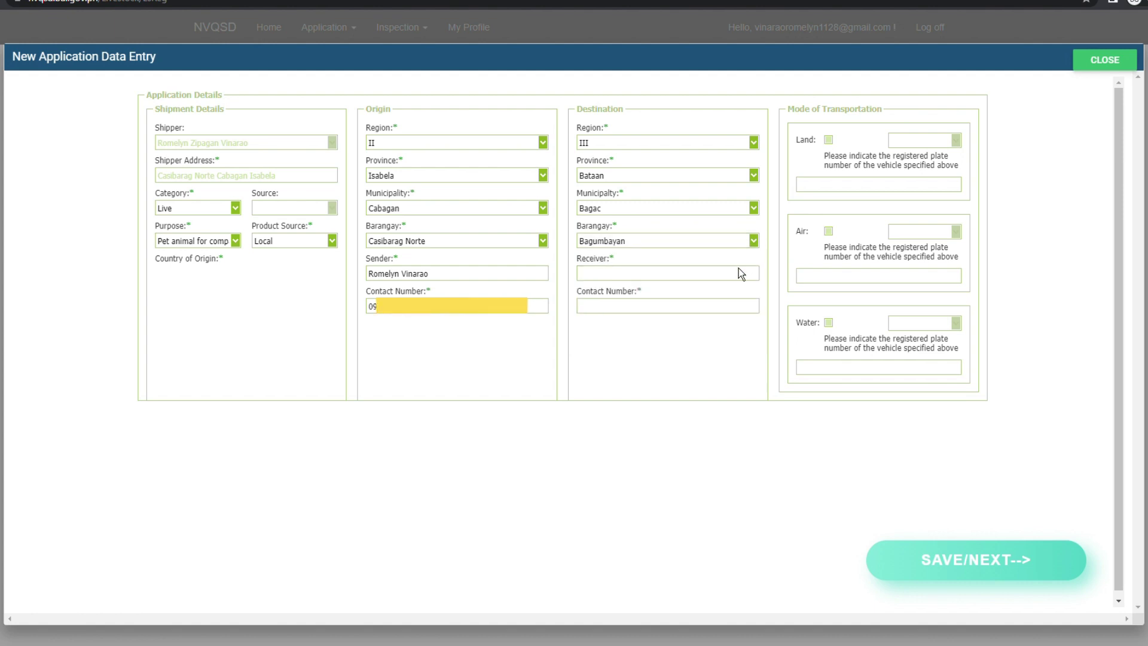
Enter the receiver's full name and contact number.
{"action": "left_click", "coordinate": [741, 275]}
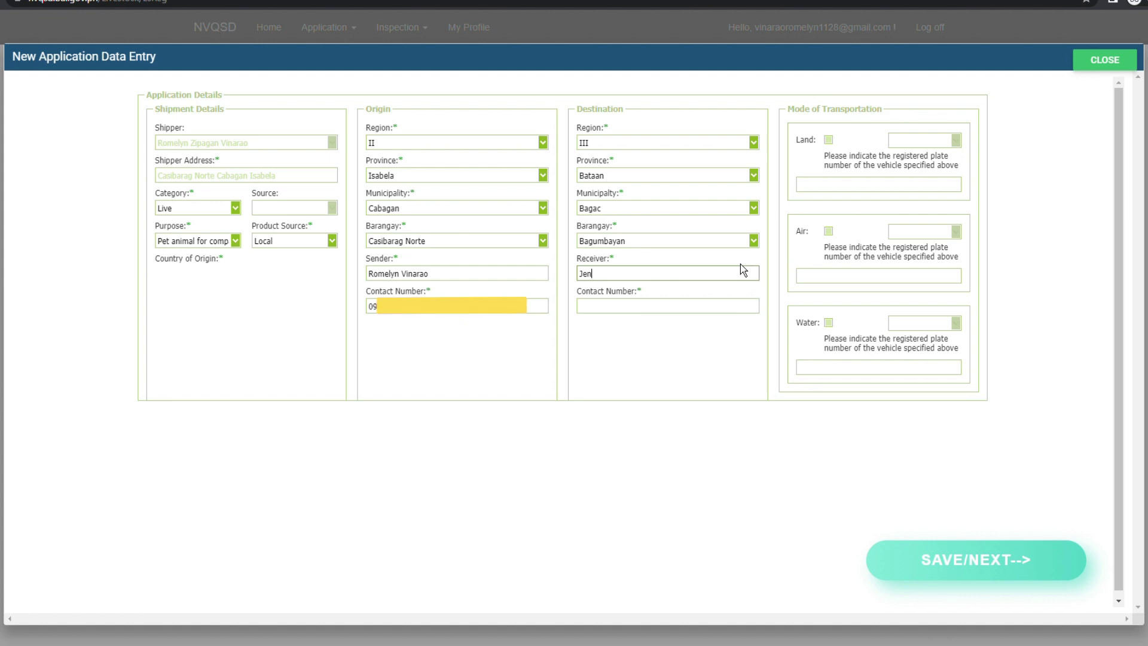
{"action": "left_click", "coordinate": [699, 310]}
{"action": "type", "text": "09"}
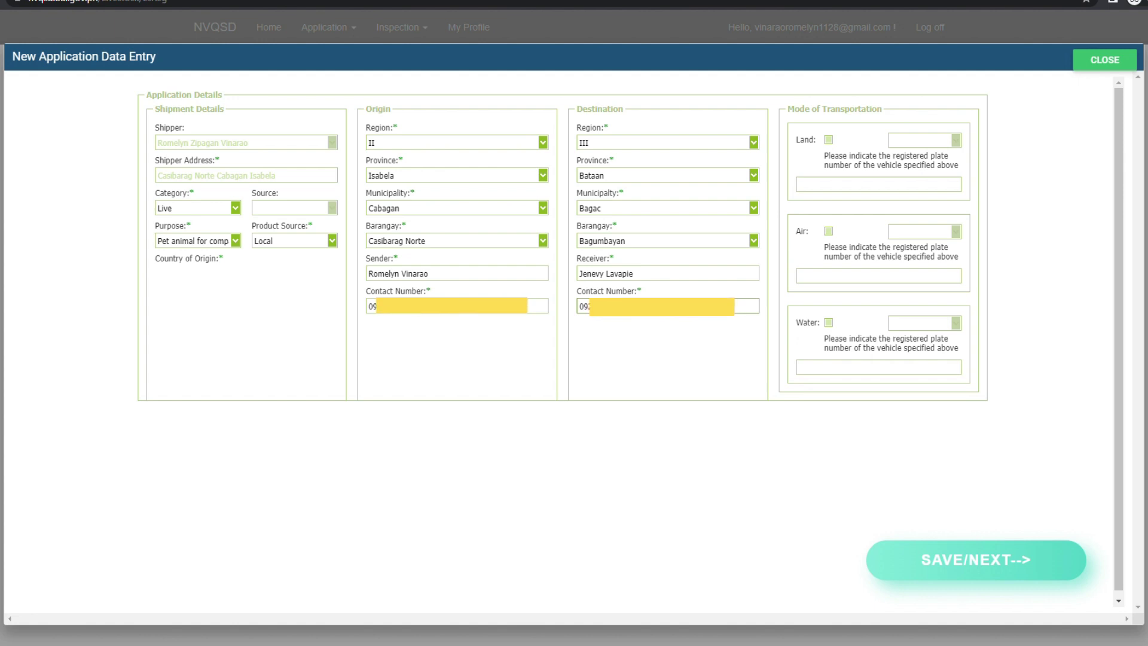
Mark Land, Air and Water as transport modes, check the Water carrier list, and save the application.
{"action": "left_click", "coordinate": [829, 140]}
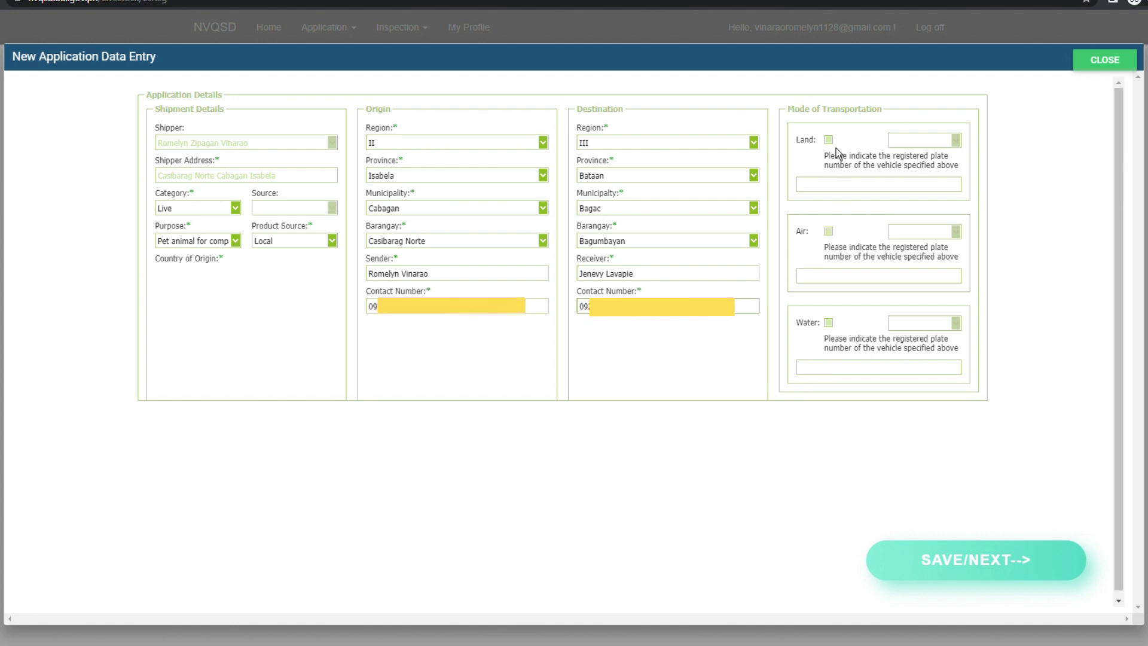
{"action": "left_click", "coordinate": [830, 232]}
{"action": "left_click", "coordinate": [832, 324]}
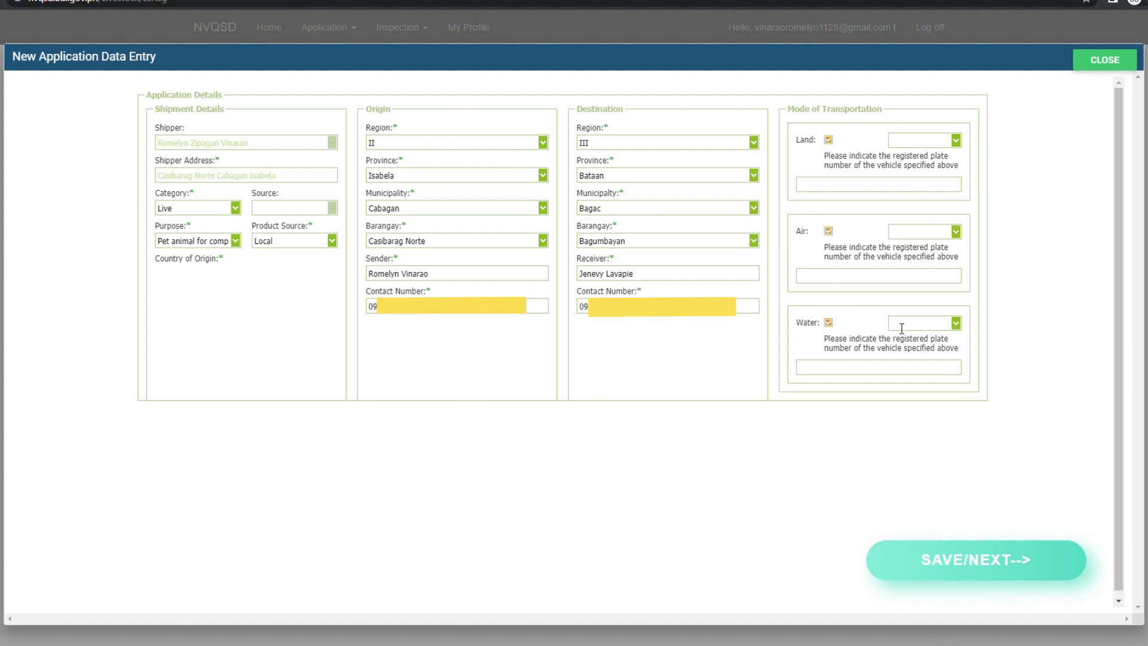
{"action": "left_click", "coordinate": [956, 324]}
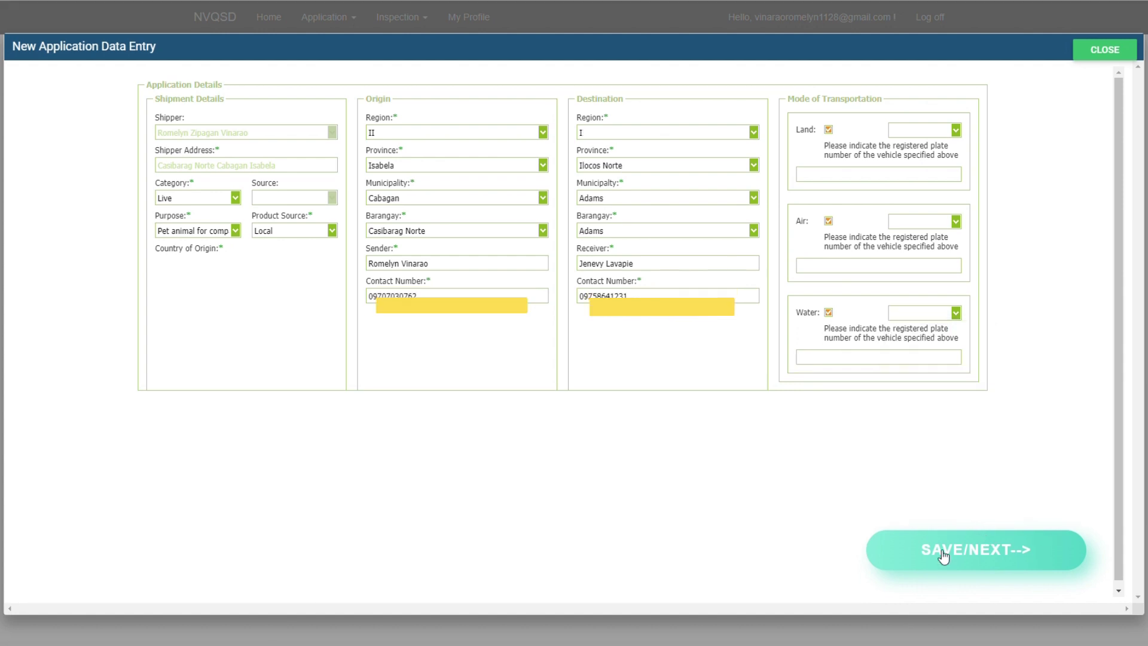
{"action": "left_click", "coordinate": [943, 550]}
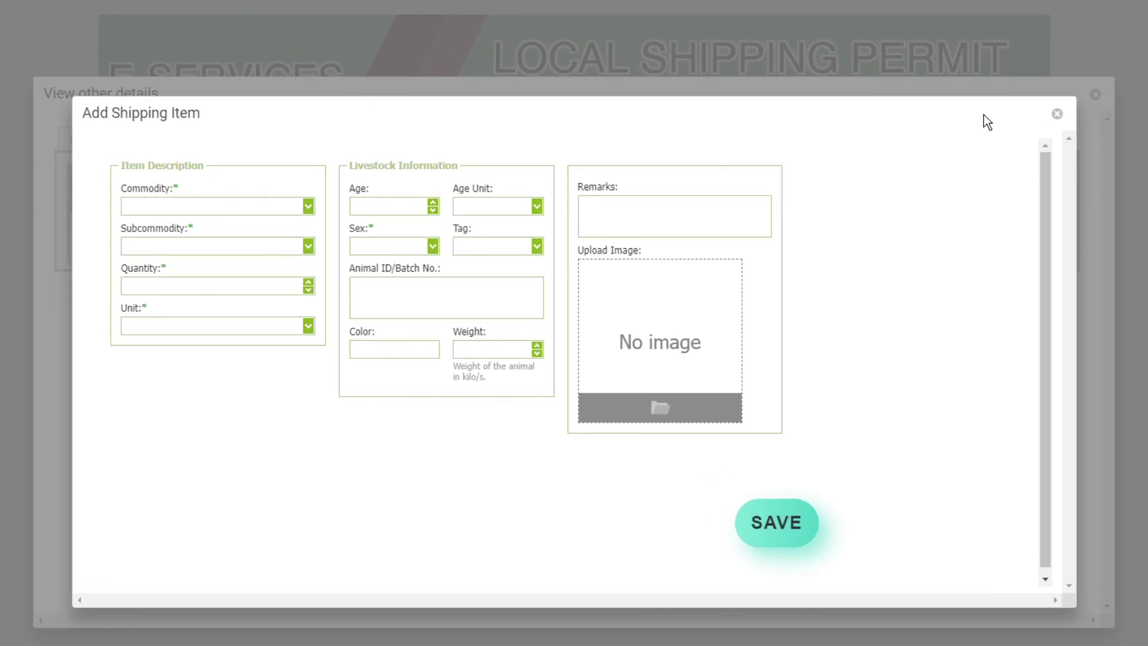
Set the shipping item to commodity Dog, subcommodity Afghan Hound, quantity 1 Hd/s.
{"action": "left_click", "coordinate": [308, 208]}
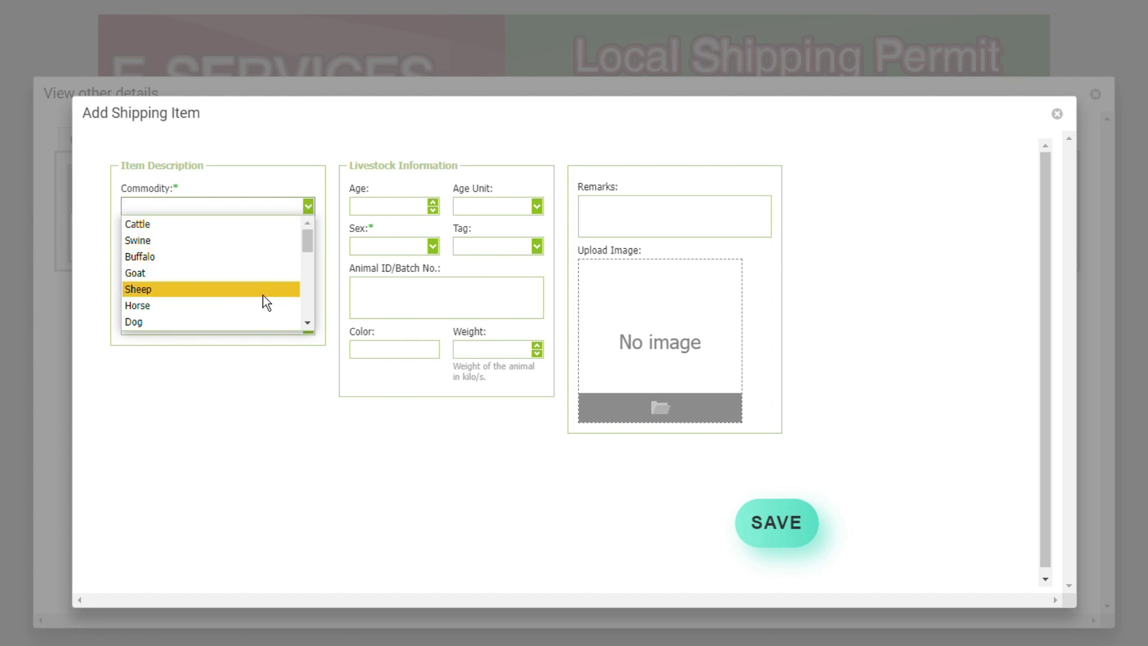
{"action": "left_click", "coordinate": [267, 323]}
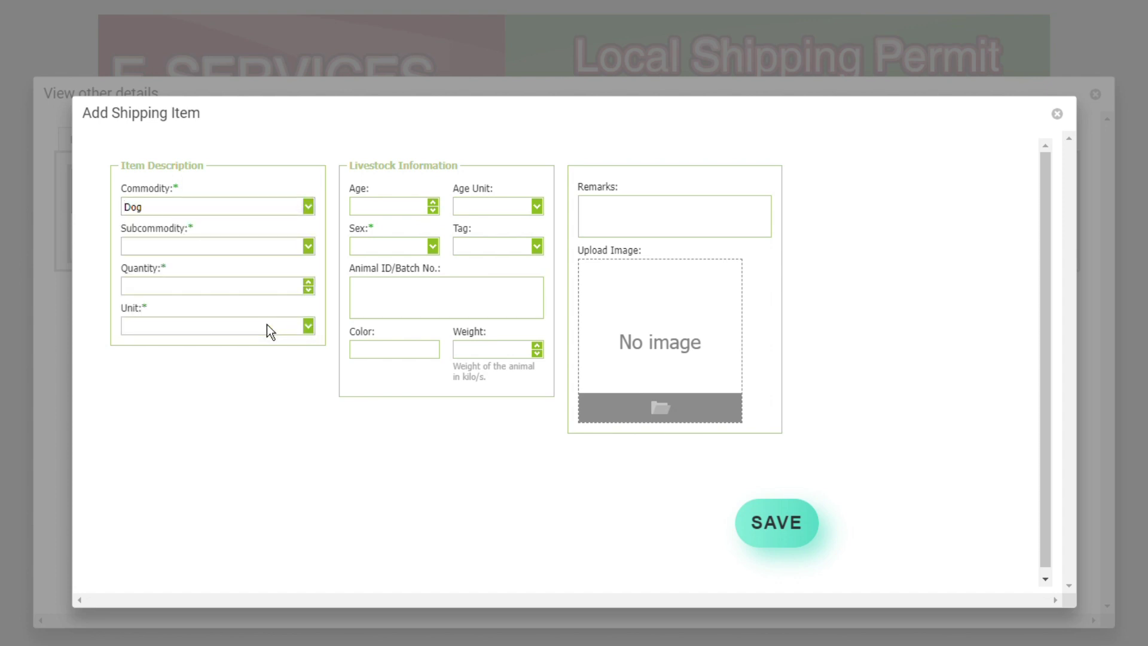
{"action": "left_click", "coordinate": [309, 246]}
{"action": "left_click", "coordinate": [276, 281]}
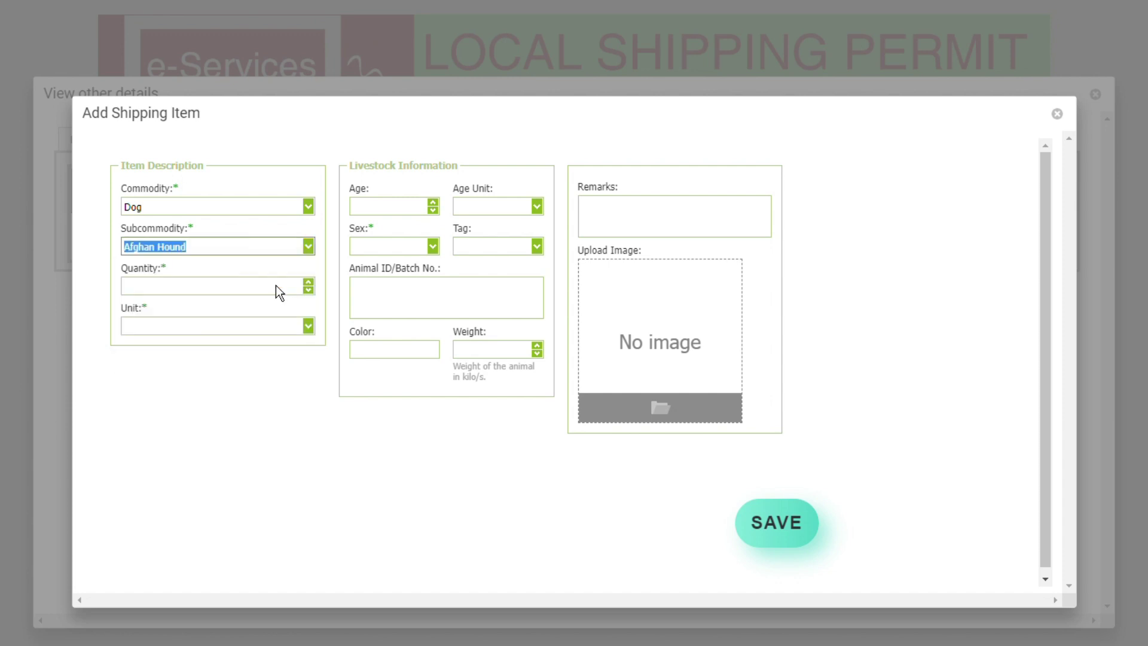
{"action": "left_click", "coordinate": [309, 283]}
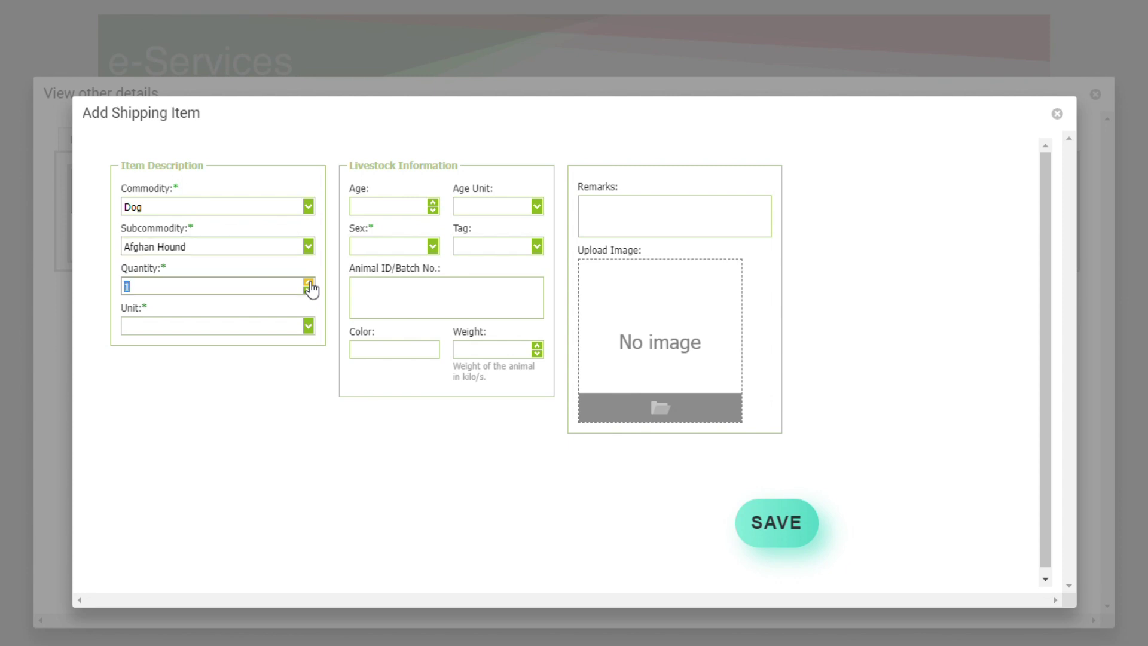
{"action": "left_click", "coordinate": [309, 326]}
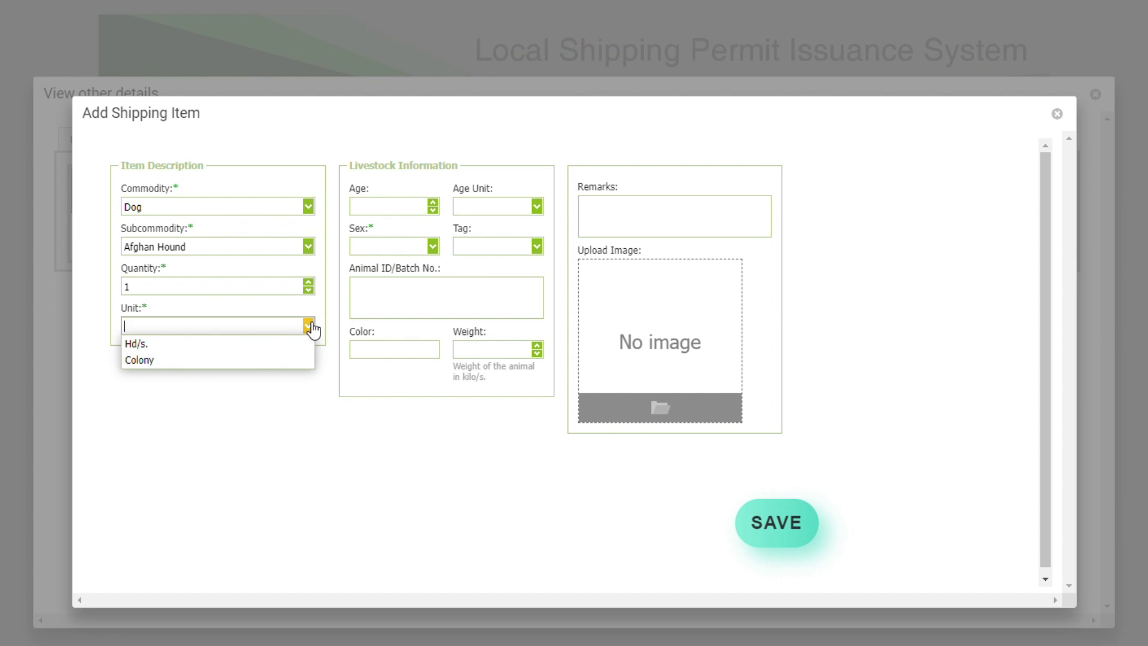
{"action": "left_click", "coordinate": [306, 351]}
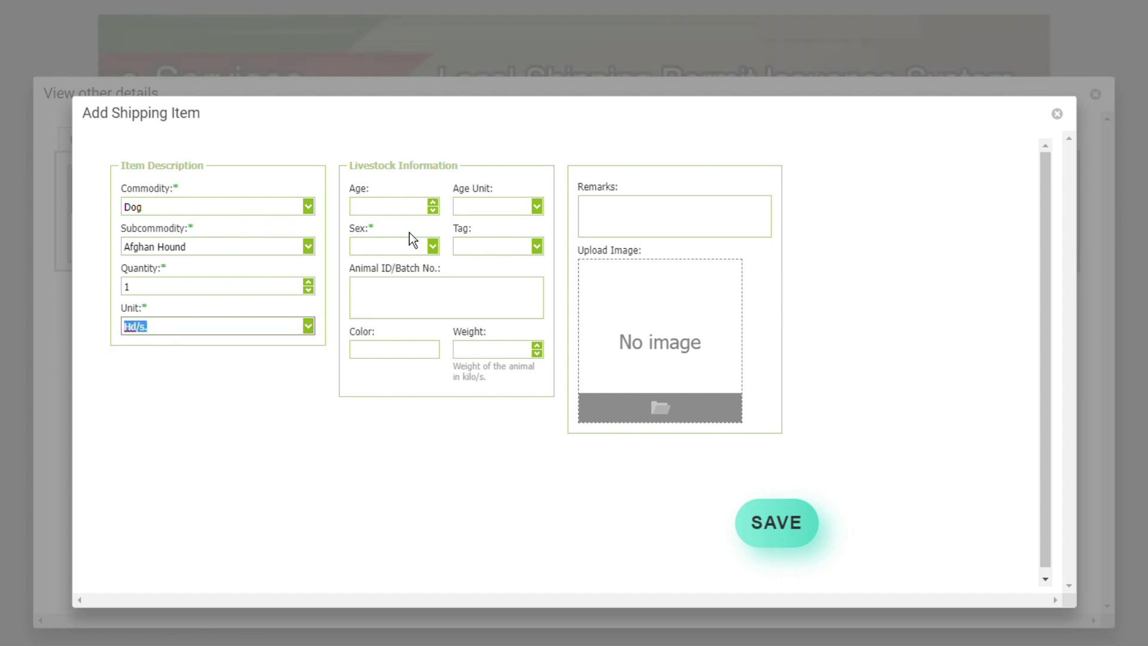
Describe the dog as 1 Month/s old, Female, tag None, color Brown, weight 1.
{"action": "left_click", "coordinate": [433, 203]}
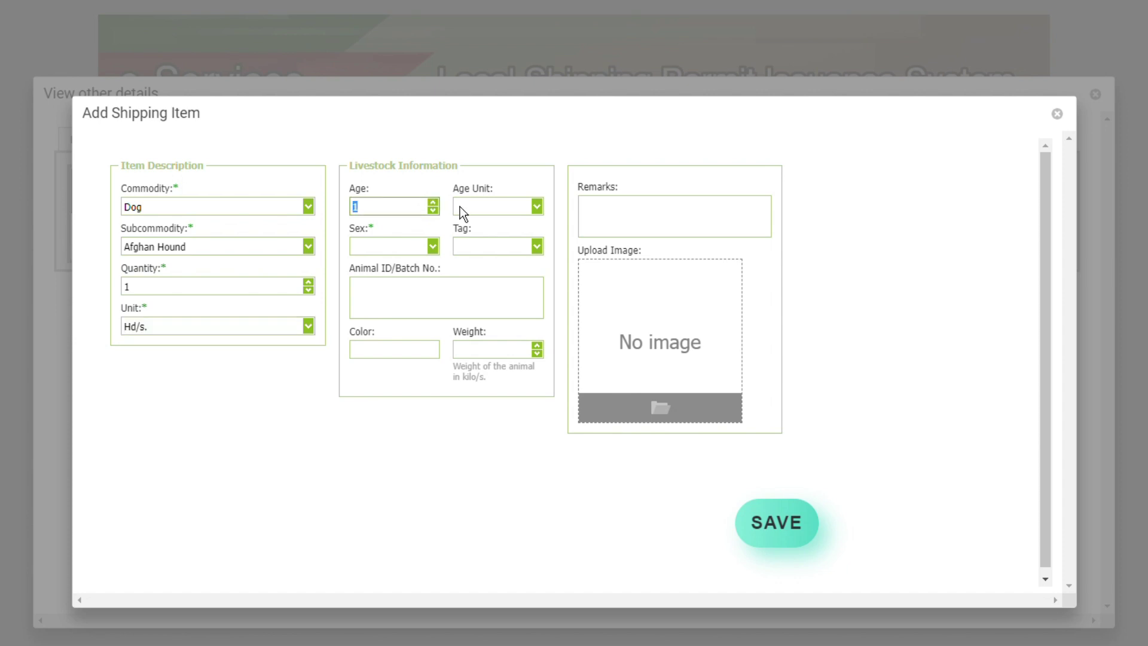
{"action": "left_click", "coordinate": [538, 210]}
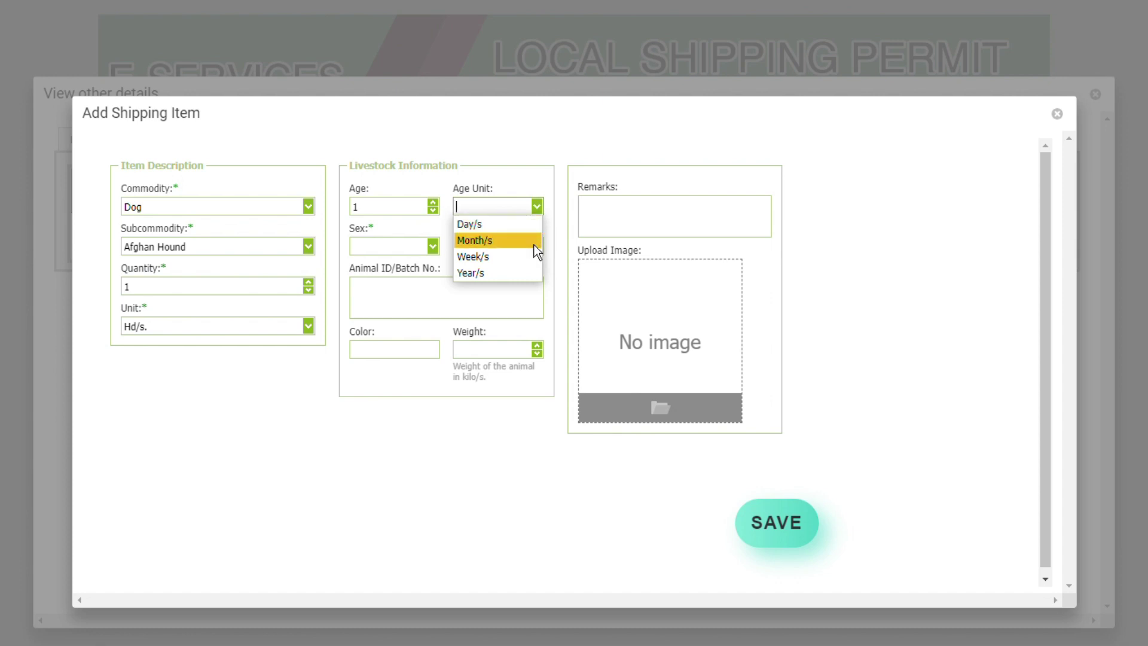
{"action": "left_click", "coordinate": [534, 245]}
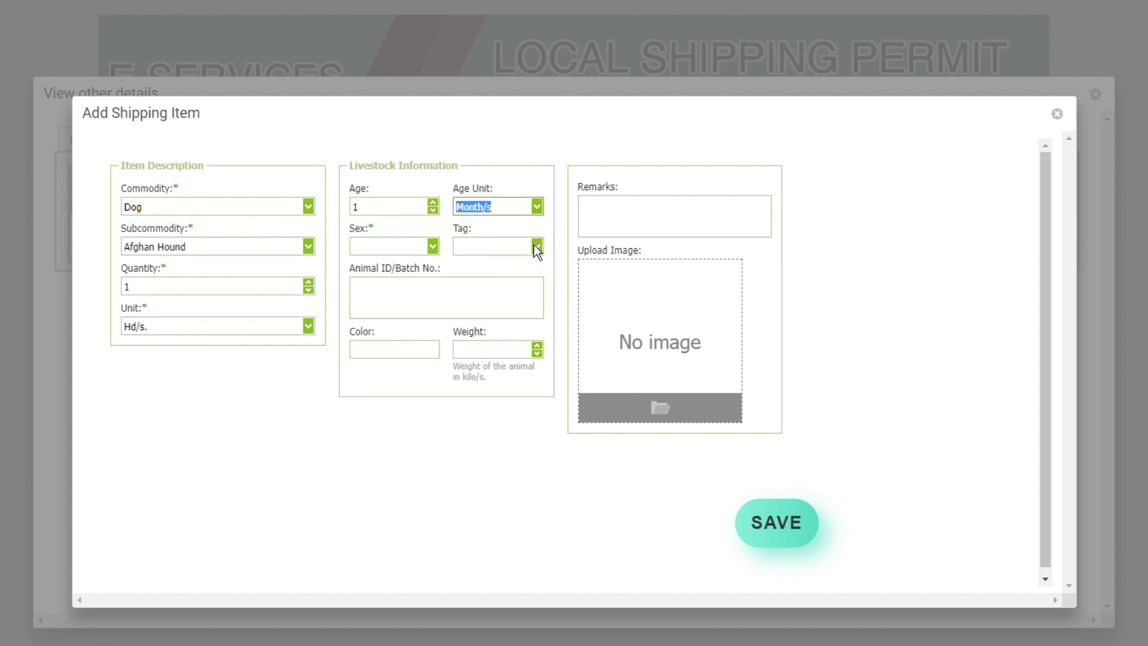
{"action": "left_click", "coordinate": [433, 246]}
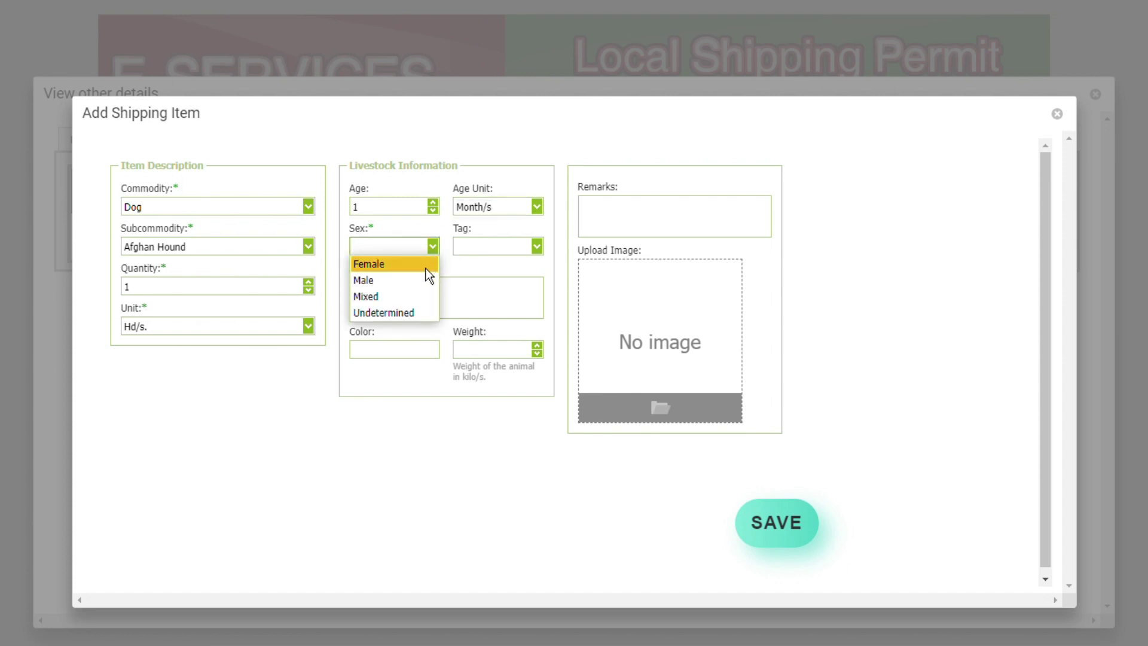
{"action": "left_click", "coordinate": [426, 269]}
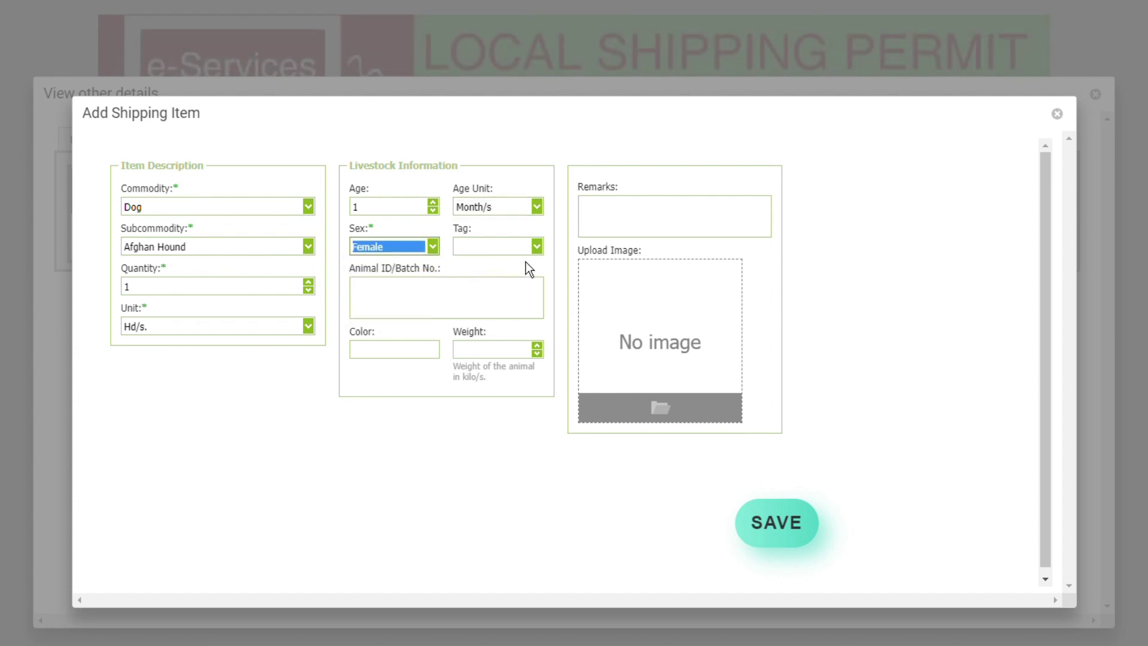
{"action": "left_click", "coordinate": [537, 246]}
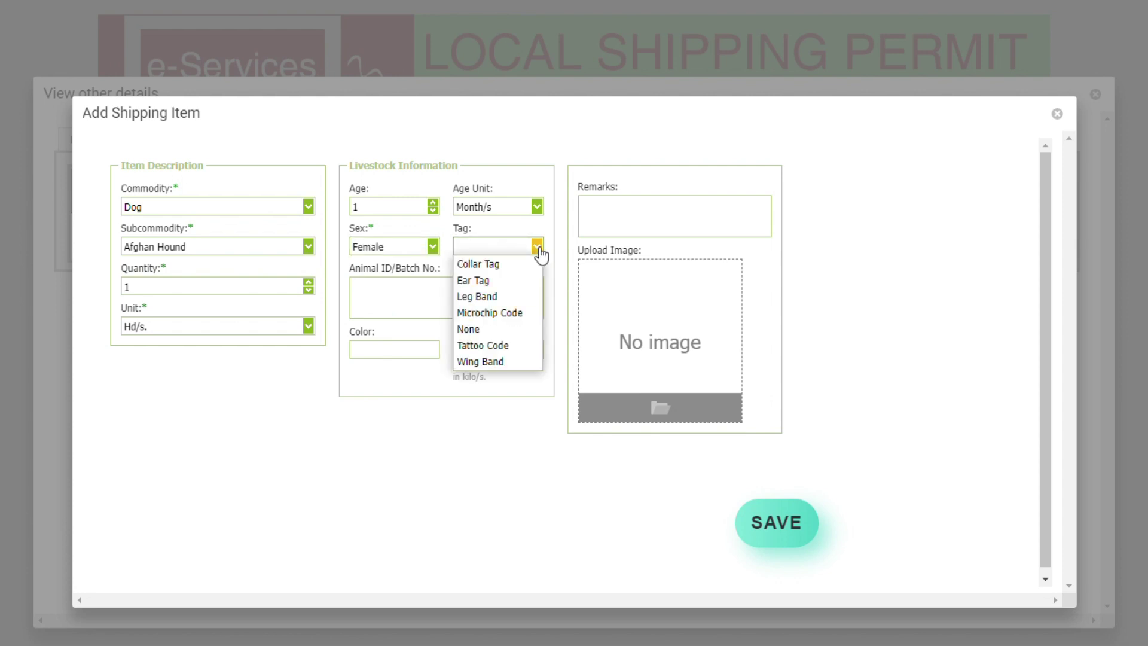
{"action": "left_click", "coordinate": [517, 331]}
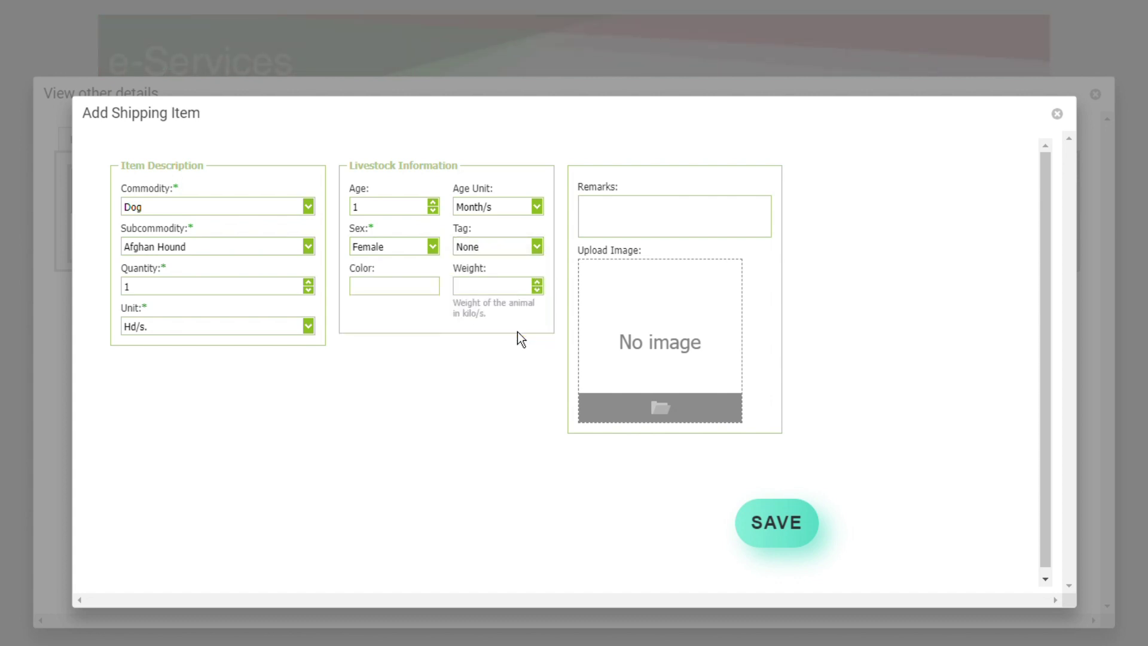
{"action": "left_click", "coordinate": [426, 296]}
{"action": "type", "text": "Bro"}
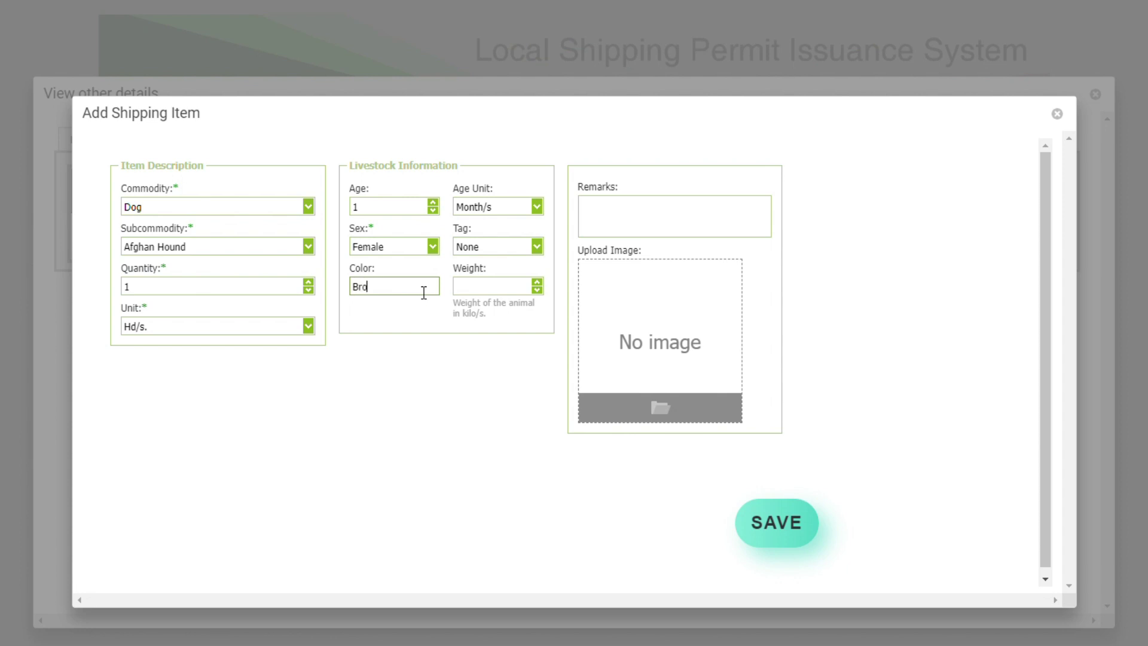
{"action": "type", "text": "wn"}
{"action": "left_click", "coordinate": [537, 282]}
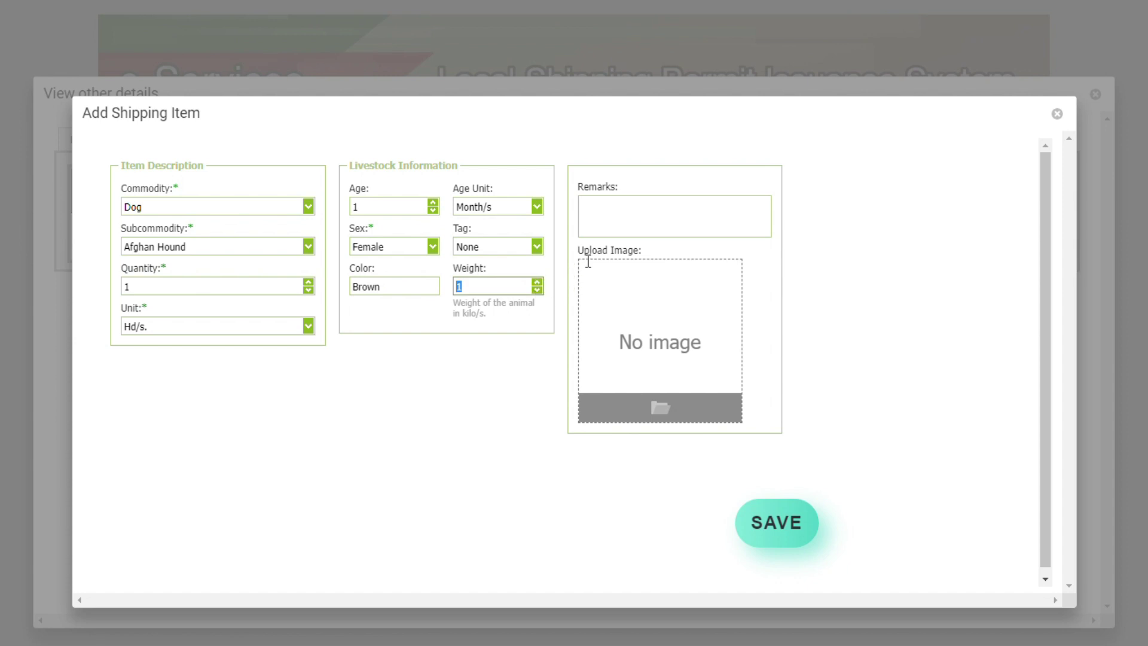
Upload the dog photo to the Afghan Hound item, save it, and dismiss the confirmation.
{"action": "left_click", "coordinate": [669, 410]}
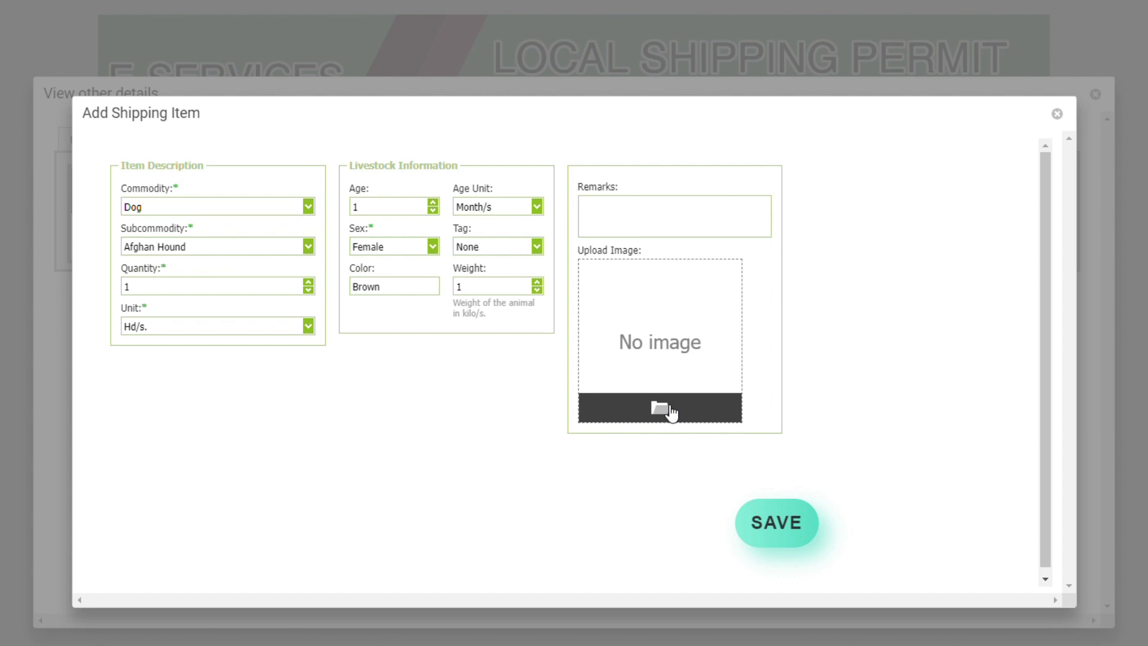
{"action": "left_click", "coordinate": [671, 410]}
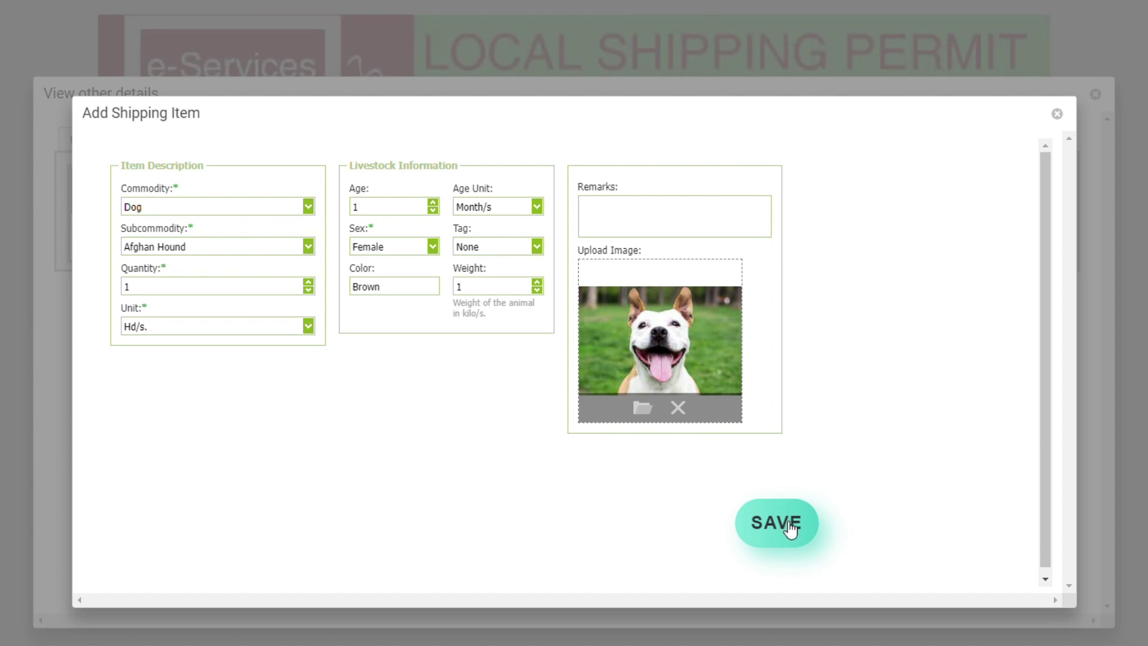
{"action": "left_click", "coordinate": [790, 527]}
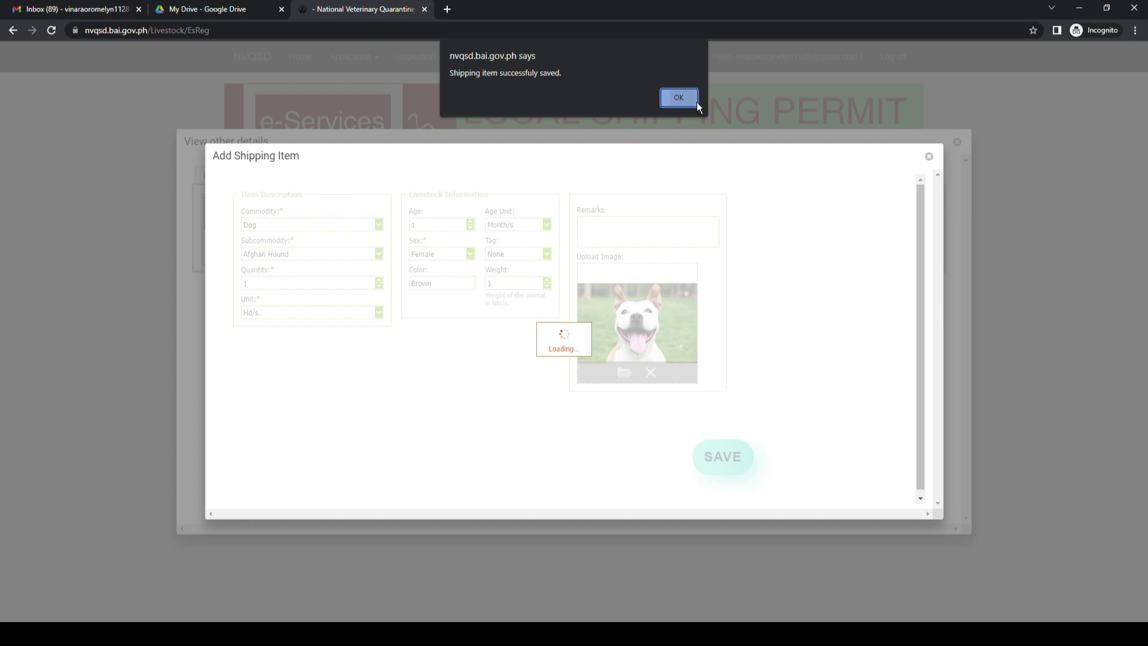
{"action": "left_click", "coordinate": [678, 98]}
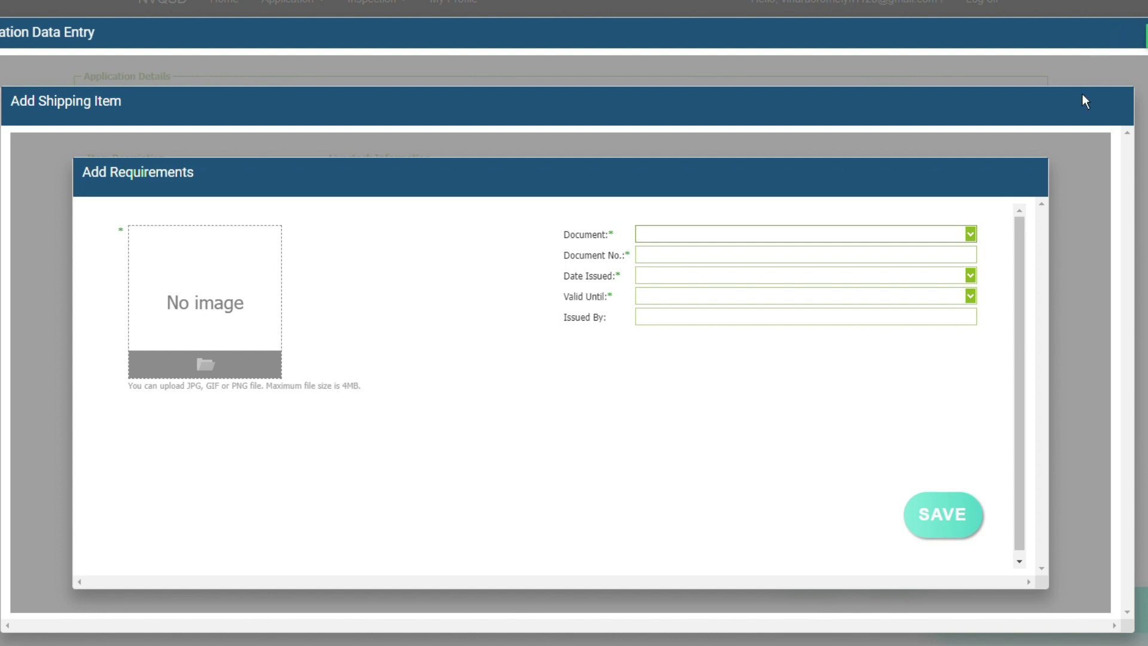
{"action": "left_click", "coordinate": [969, 234]}
{"action": "left_click", "coordinate": [945, 257]}
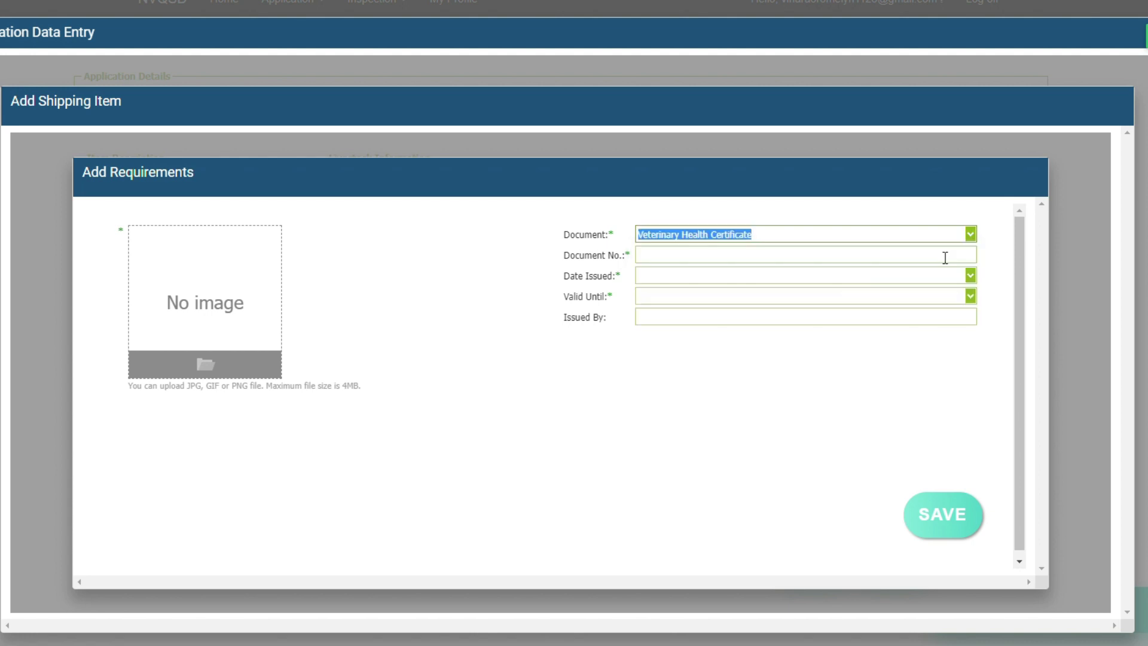
{"action": "left_click", "coordinate": [908, 263]}
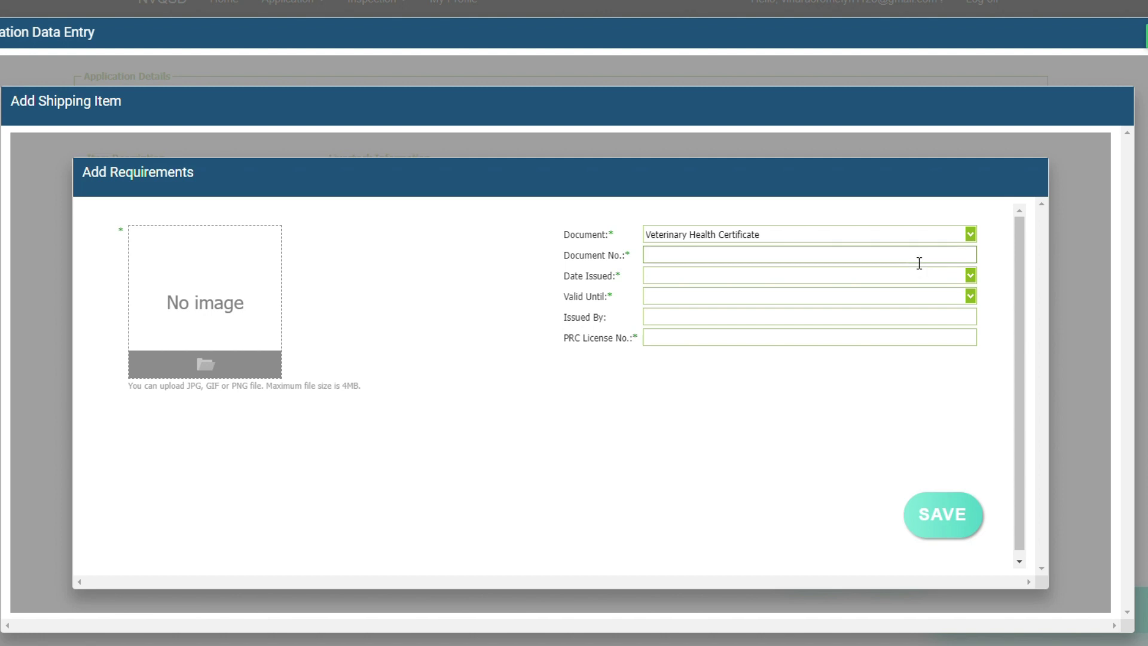
{"action": "left_click", "coordinate": [971, 276]}
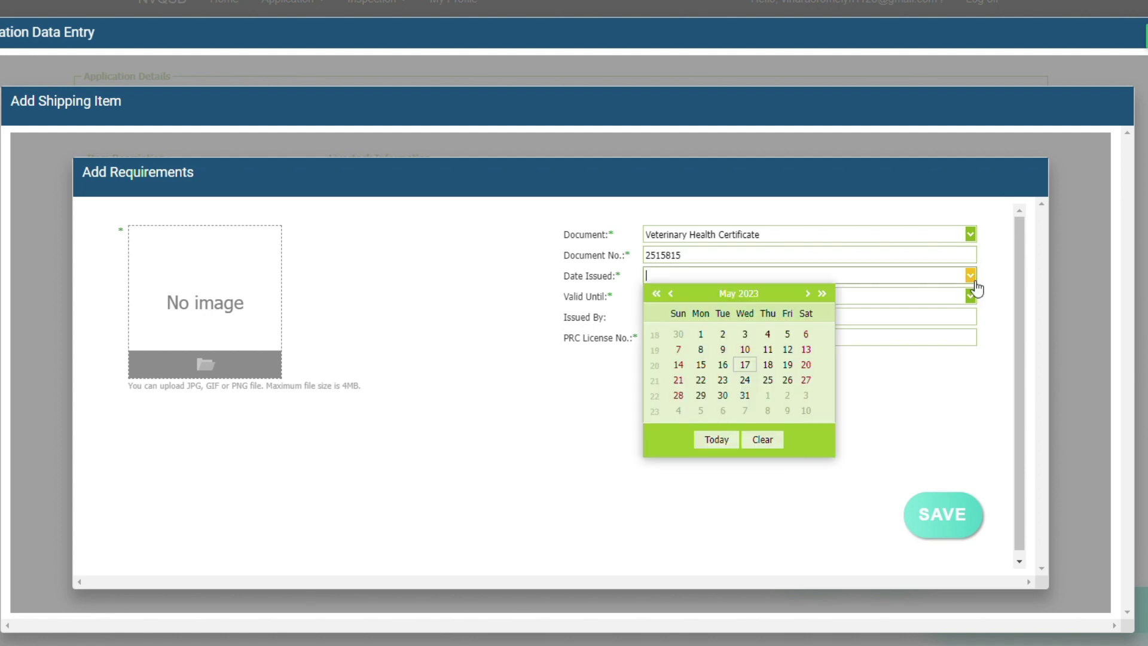
{"action": "left_click", "coordinate": [729, 441]}
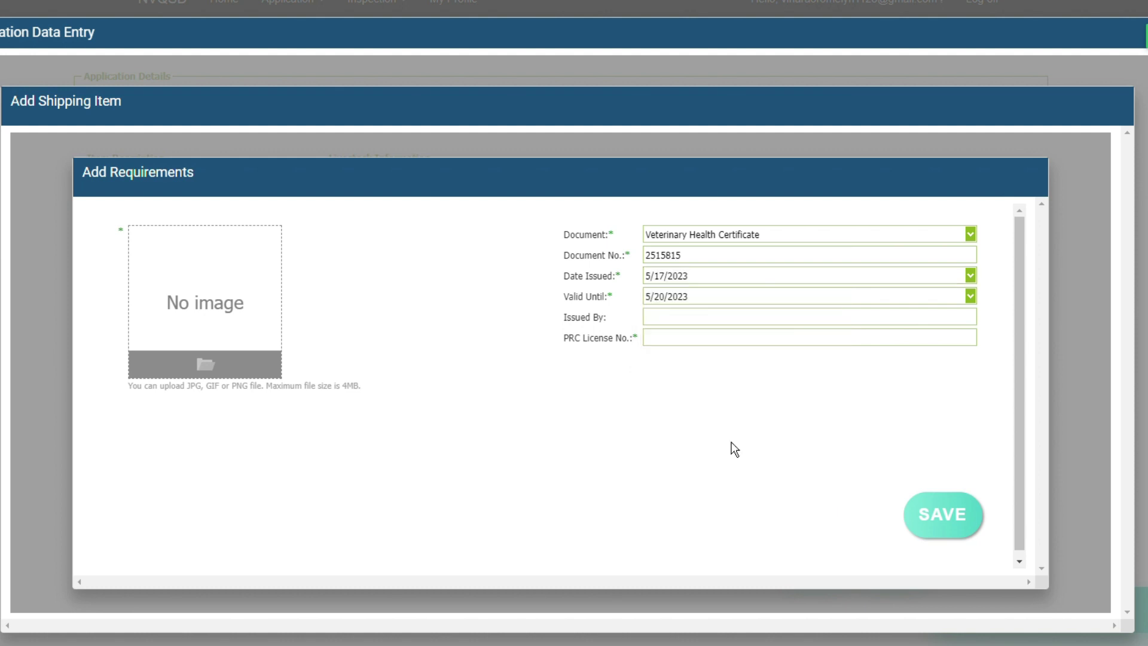
Enter the certificate issuer's name and PRC license number.
{"action": "left_click", "coordinate": [741, 322]}
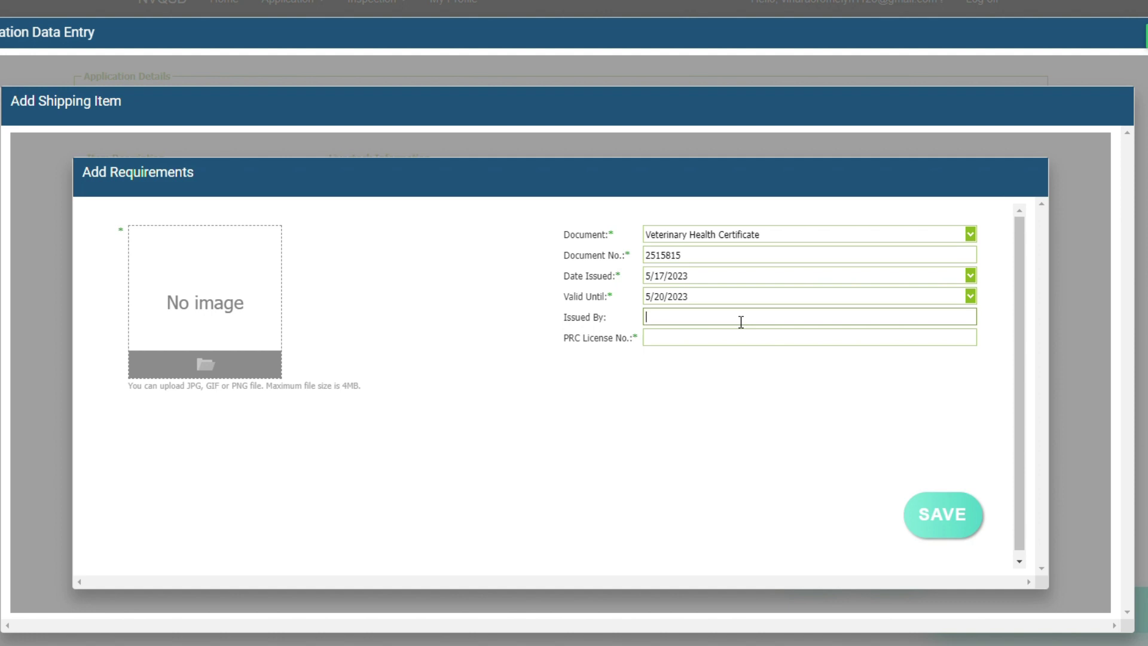
{"action": "type", "text": "Jas"}
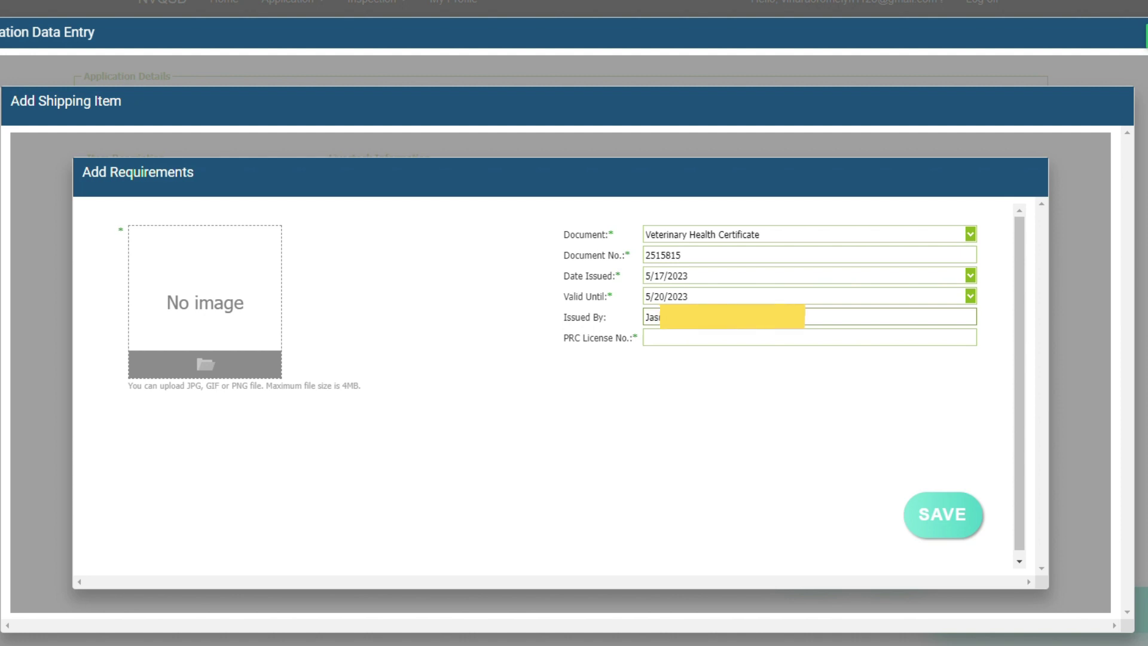
{"action": "left_click", "coordinate": [735, 340]}
{"action": "type", "text": "074"}
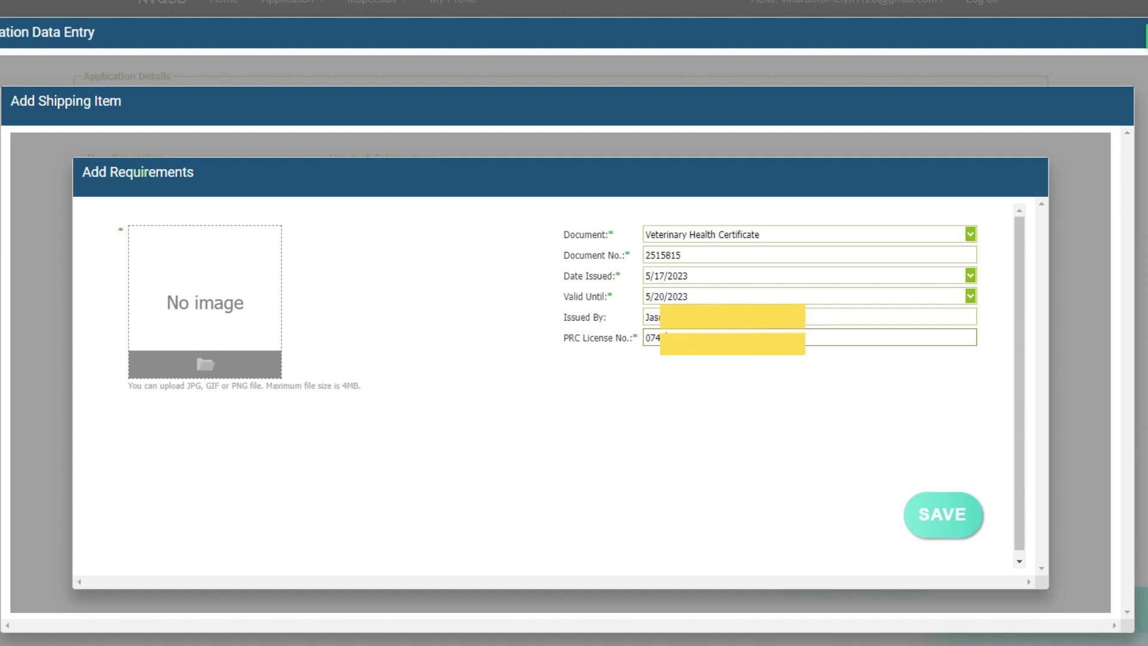
{"action": "type", "text": "12"}
Attach the dog image to the health certificate and save it.
{"action": "left_click", "coordinate": [943, 522]}
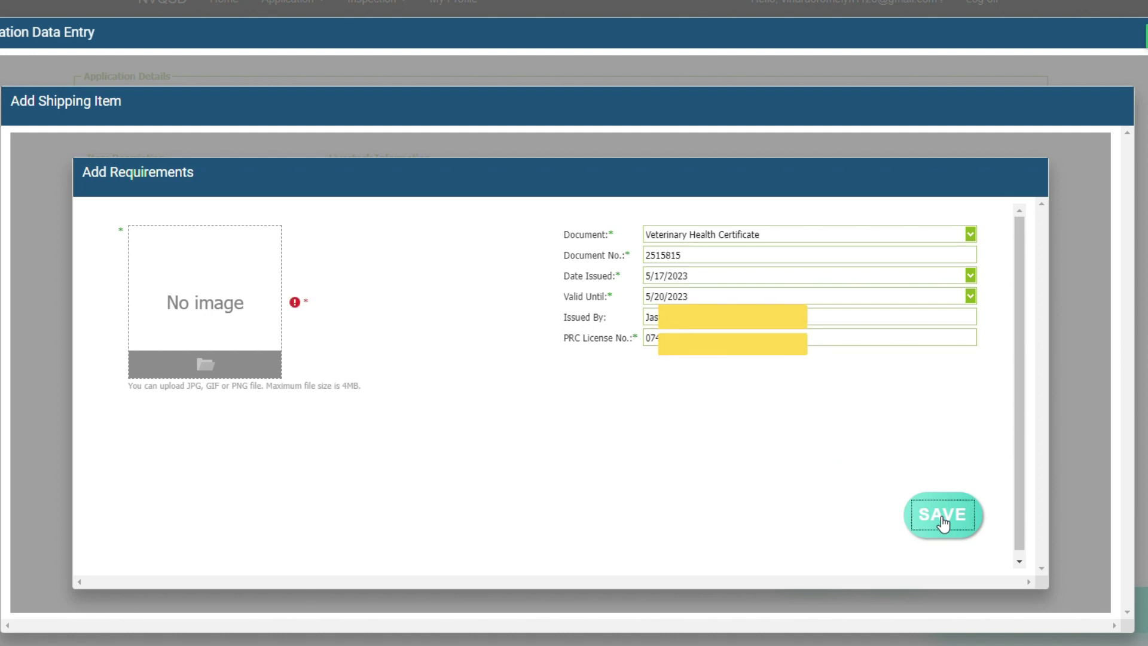
{"action": "left_click", "coordinate": [218, 368]}
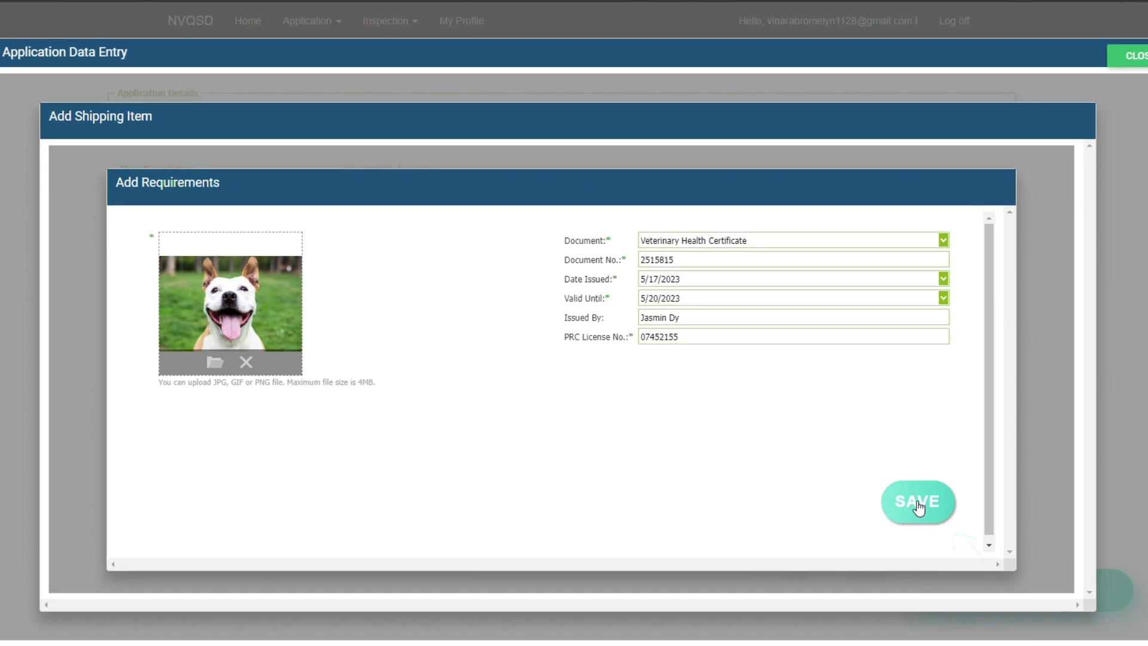
{"action": "left_click", "coordinate": [918, 505]}
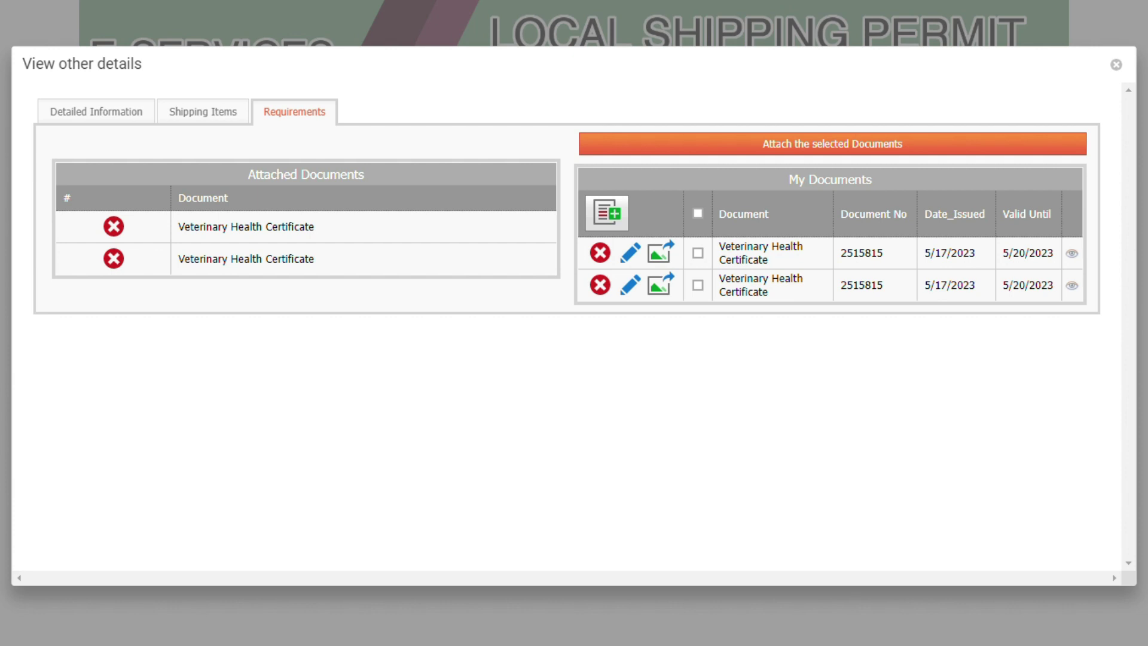
Attach both saved health certificates to the application, then close its details dialog.
{"action": "left_click", "coordinate": [697, 253]}
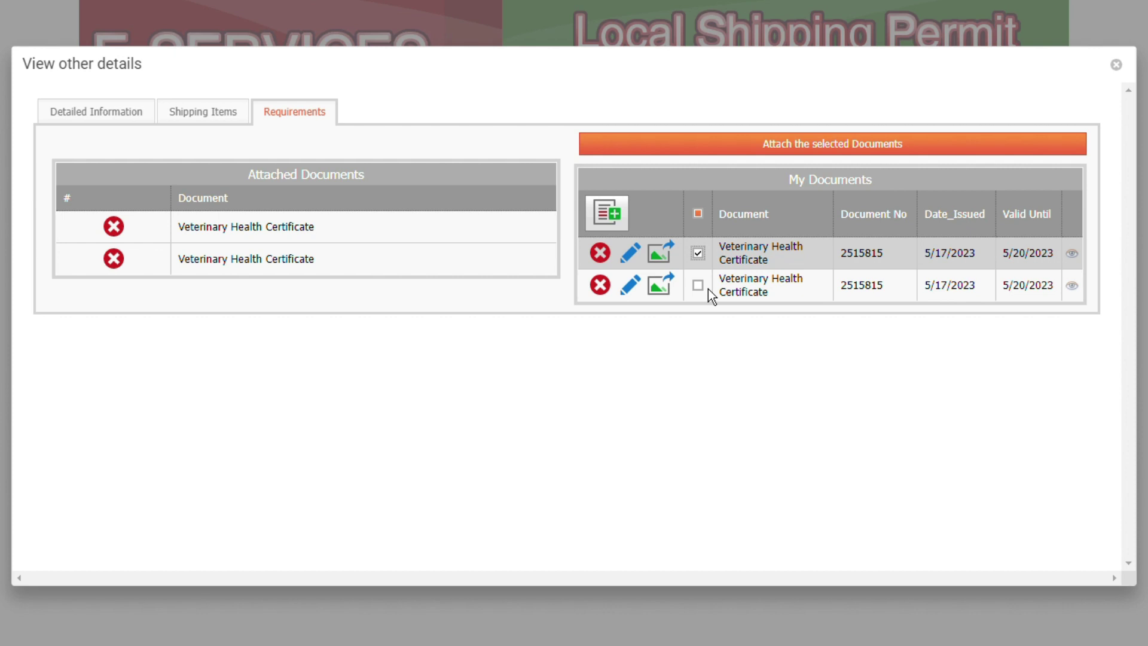
{"action": "left_click", "coordinate": [698, 286]}
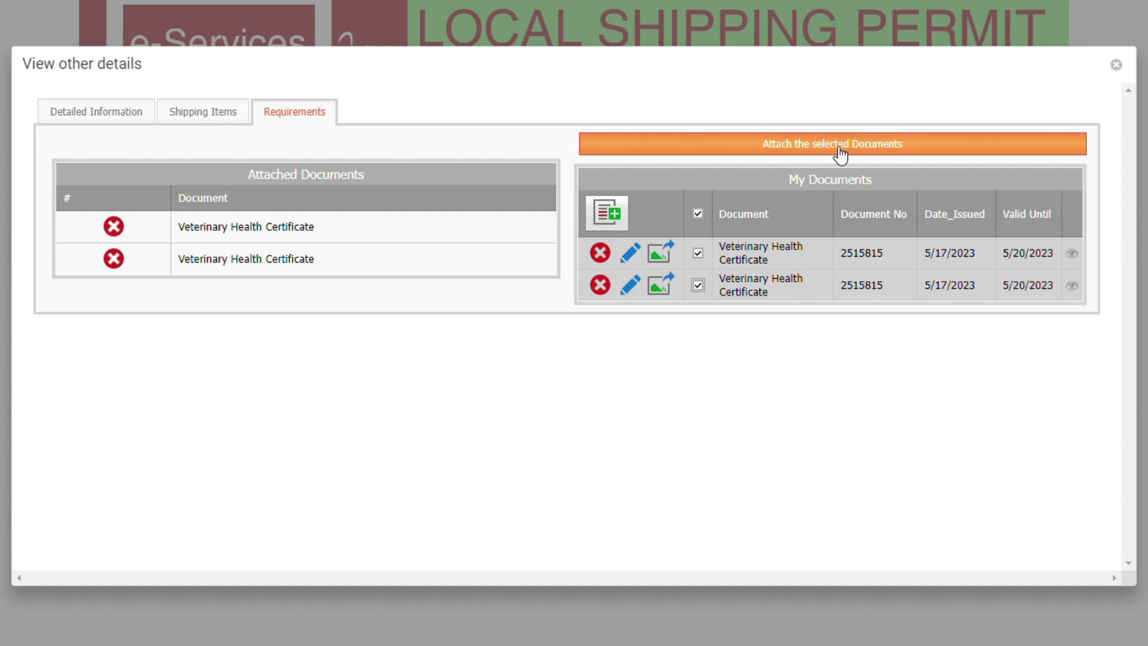
{"action": "left_click", "coordinate": [840, 154]}
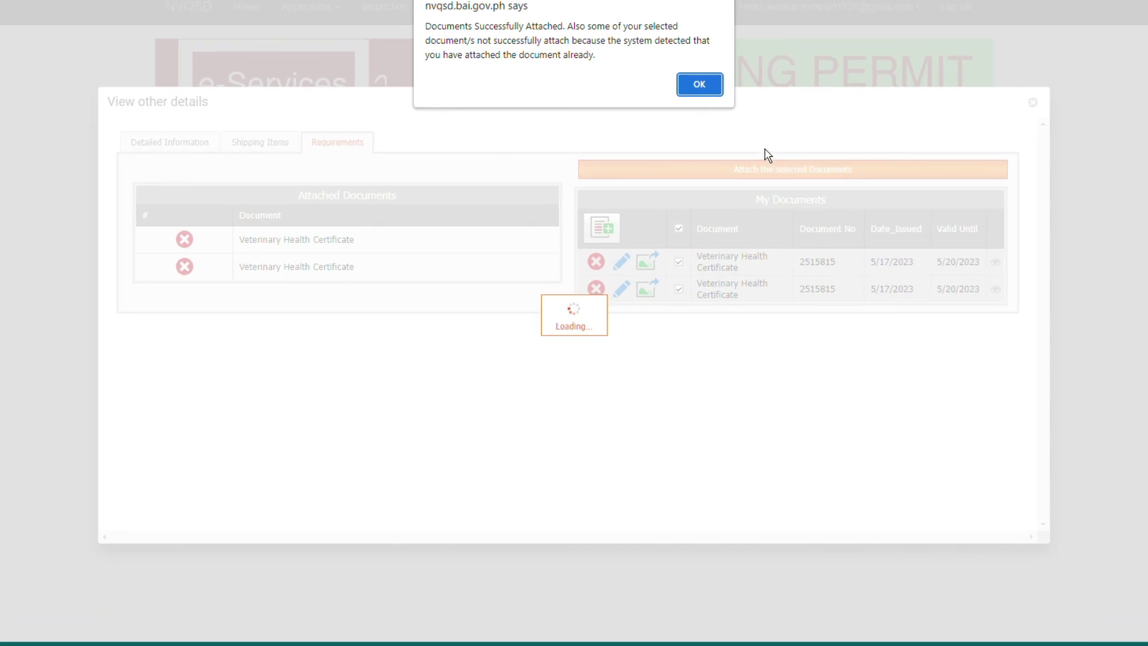
{"action": "left_click", "coordinate": [700, 84]}
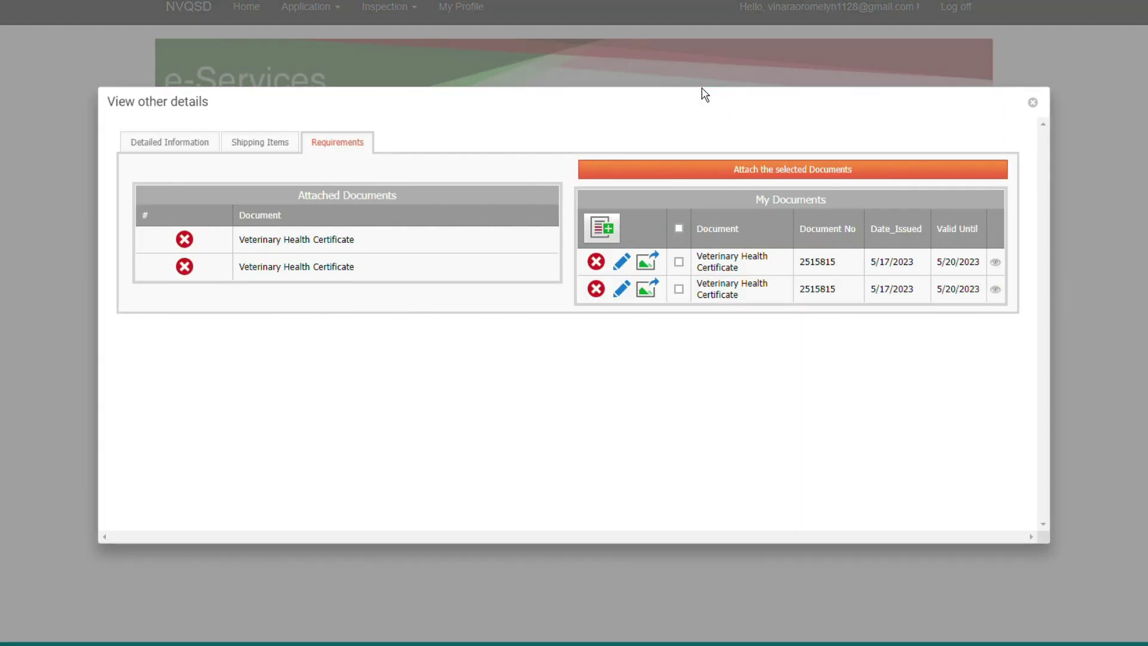
{"action": "left_click", "coordinate": [1039, 108]}
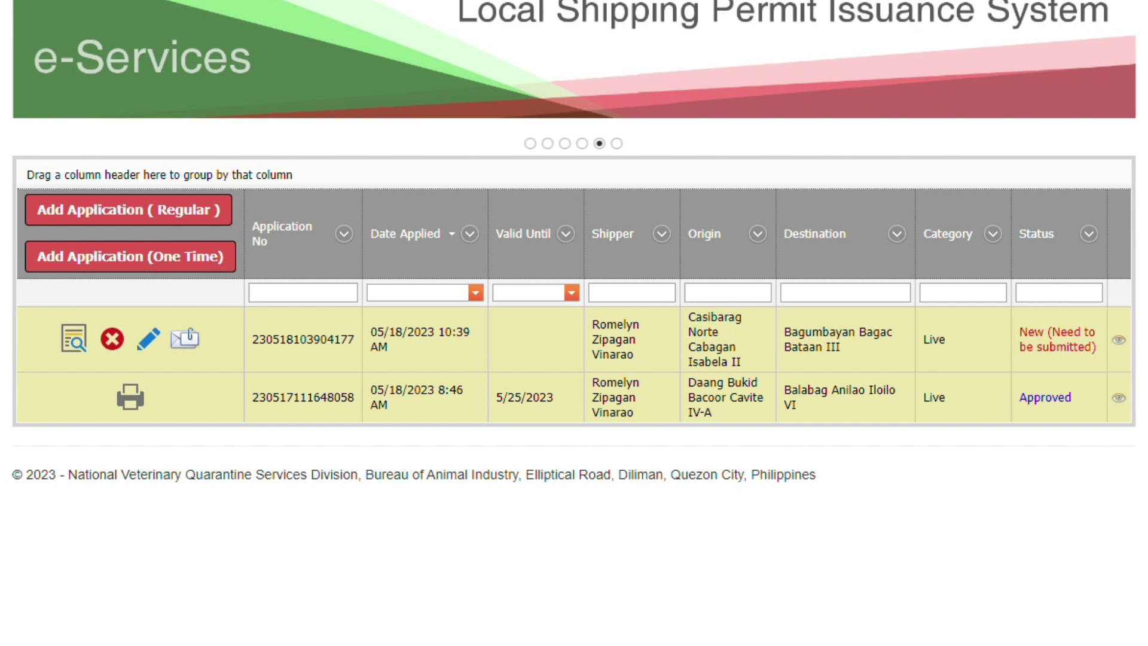
Submit the Bagumbayan, Bataan shipment application and confirm.
{"action": "left_click", "coordinate": [189, 341]}
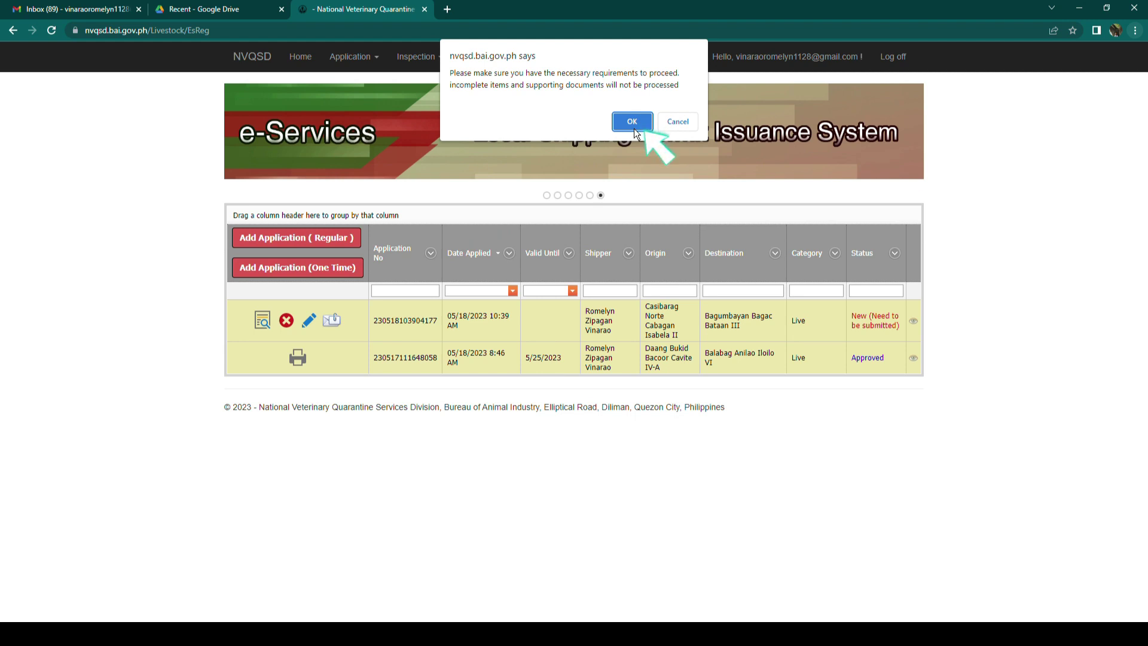
{"action": "left_click", "coordinate": [634, 128]}
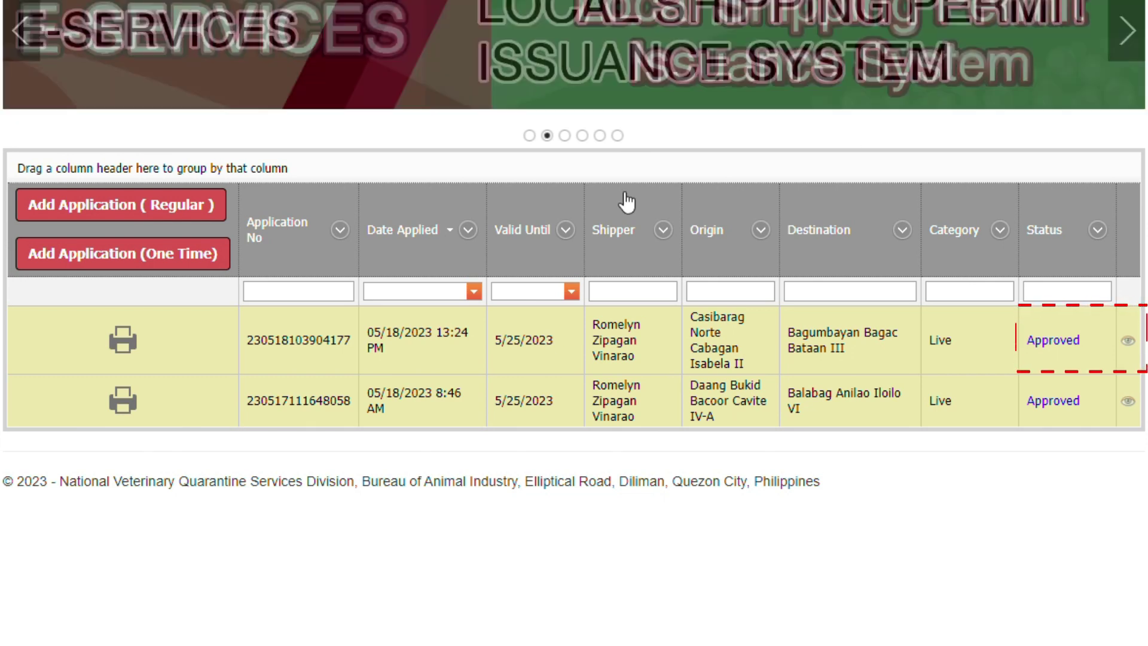
Open the printable shipping permit for the approved Bagumbayan application.
{"action": "left_click", "coordinate": [139, 351]}
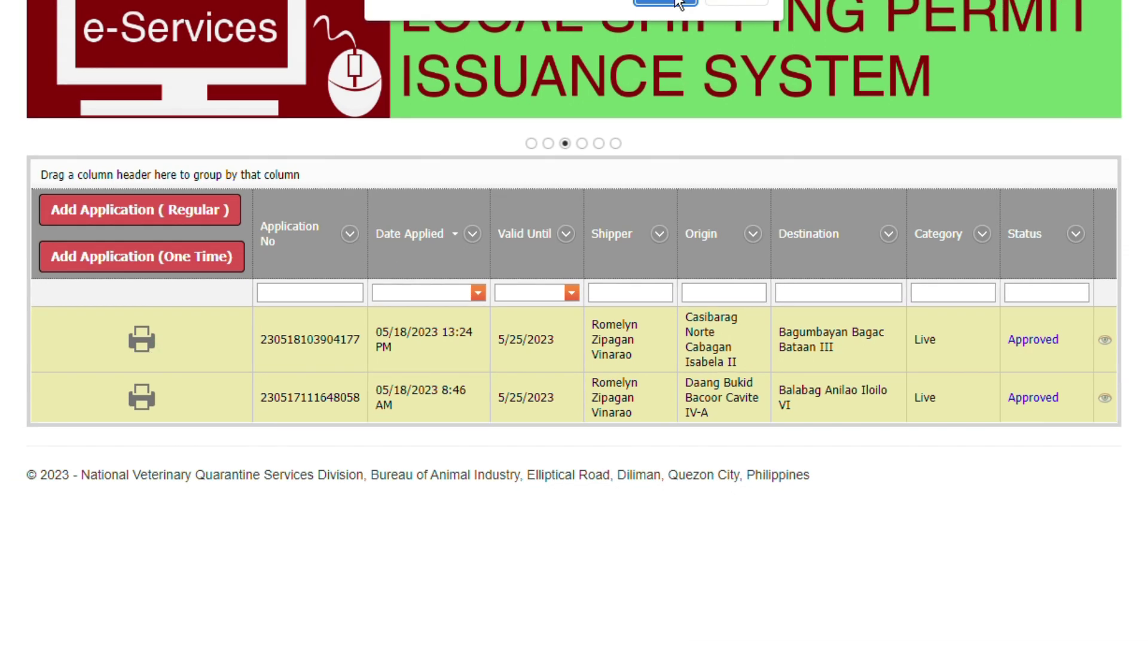
{"action": "left_click", "coordinate": [651, 53]}
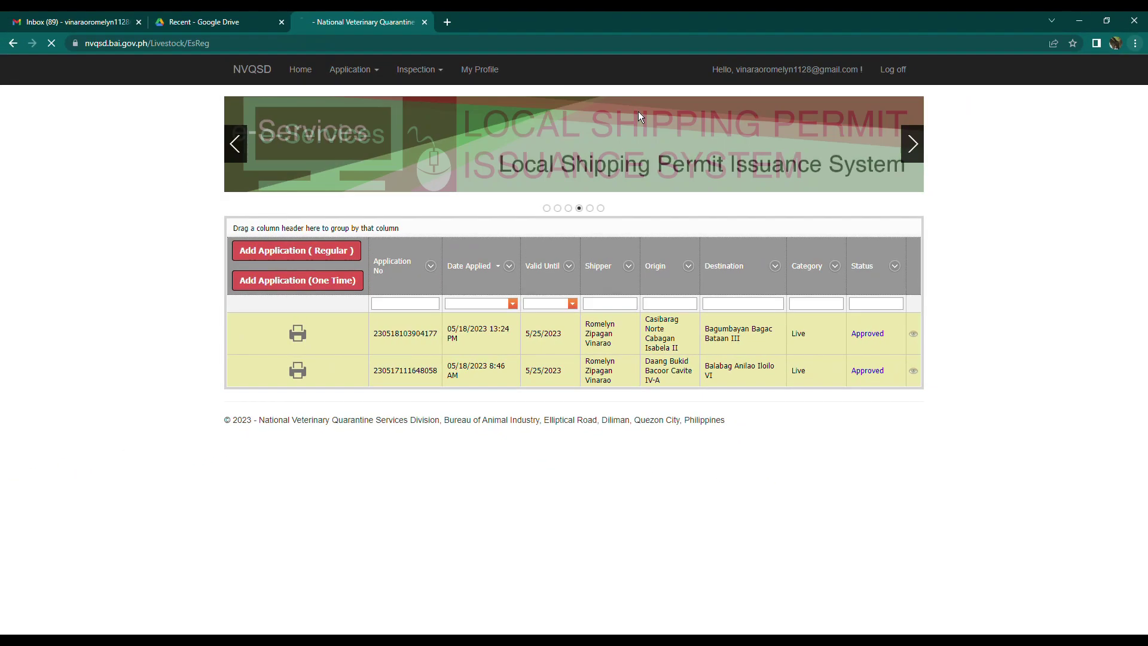